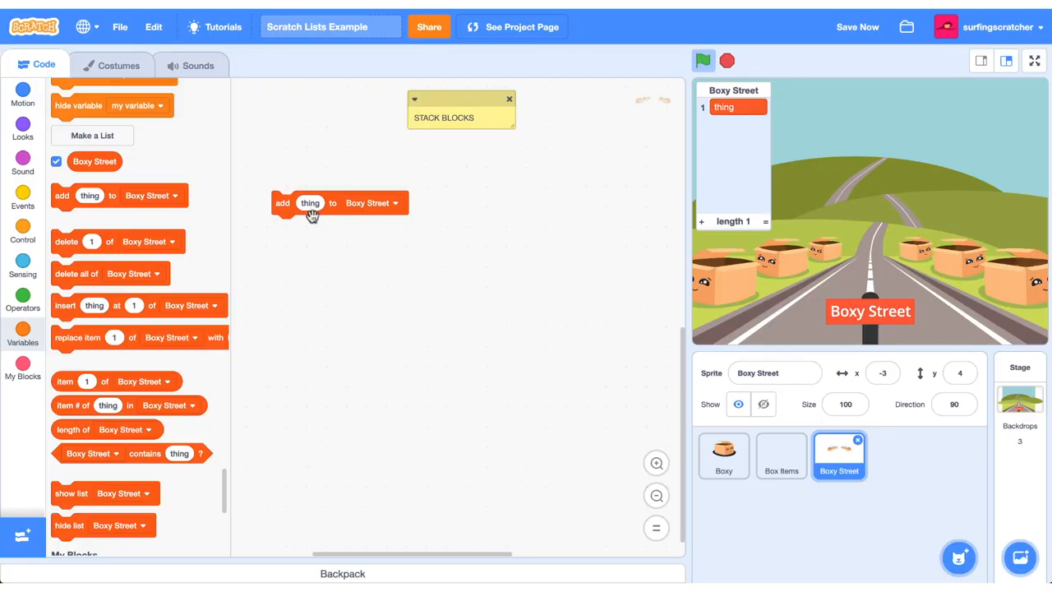
# Append another 'thing' item to Boxy Street before the project is reset
pyautogui.click(282, 204)
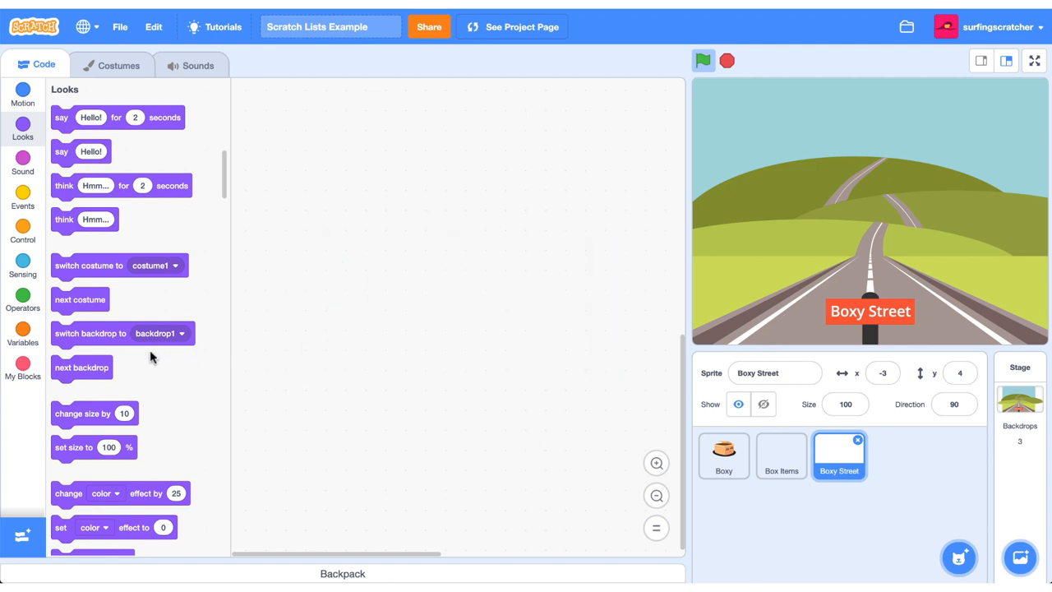
# Create a list named 'Boxy Street' for all sprites from the Variables category
pyautogui.click(23, 337)
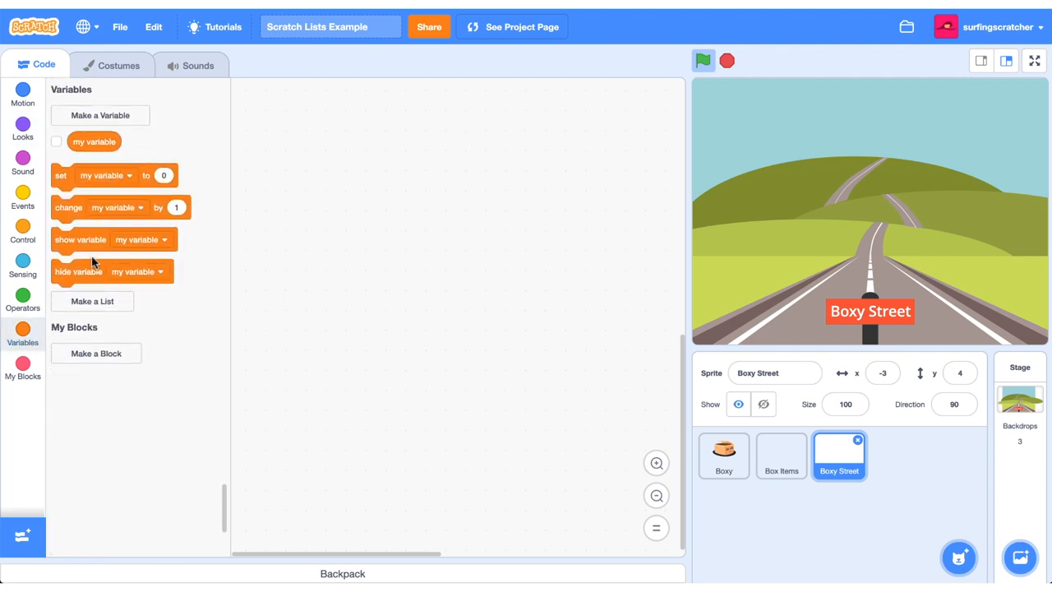
pyautogui.click(105, 306)
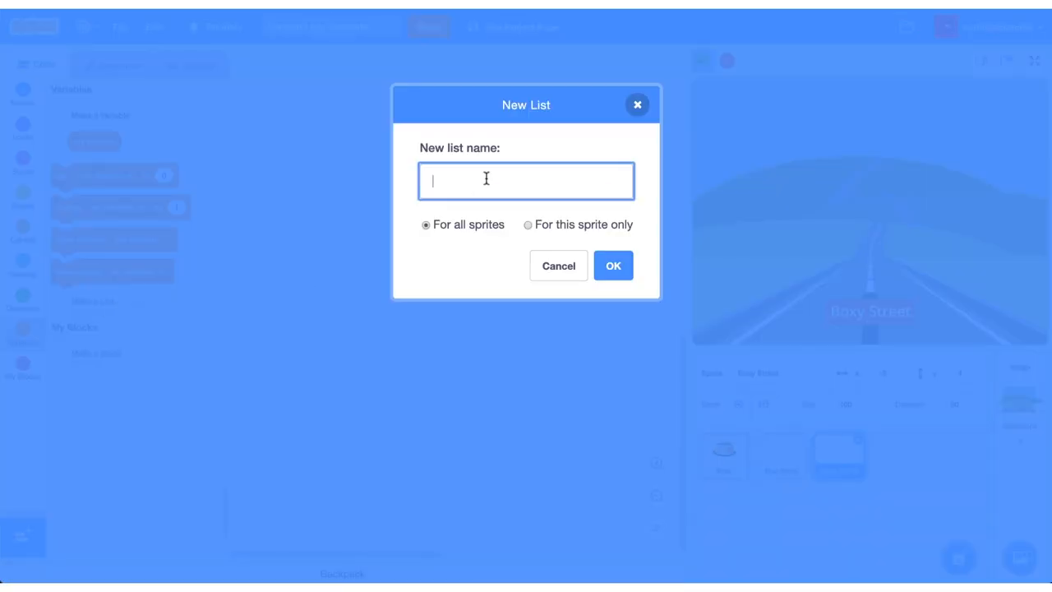
pyautogui.write('Boxy Street')
pyautogui.press('Return')
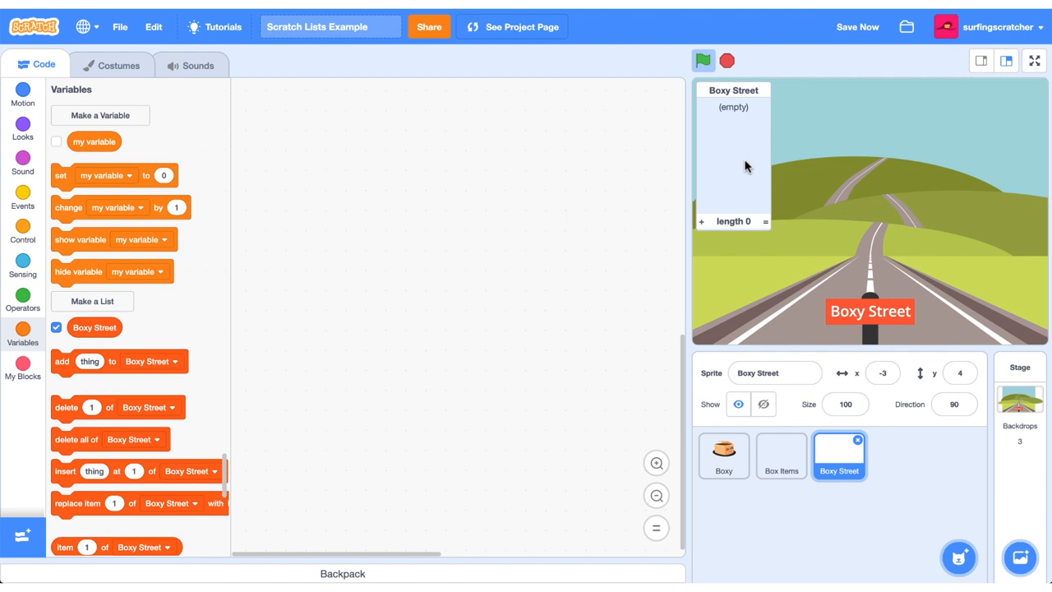
pyautogui.scroll(-3, 138, 185)
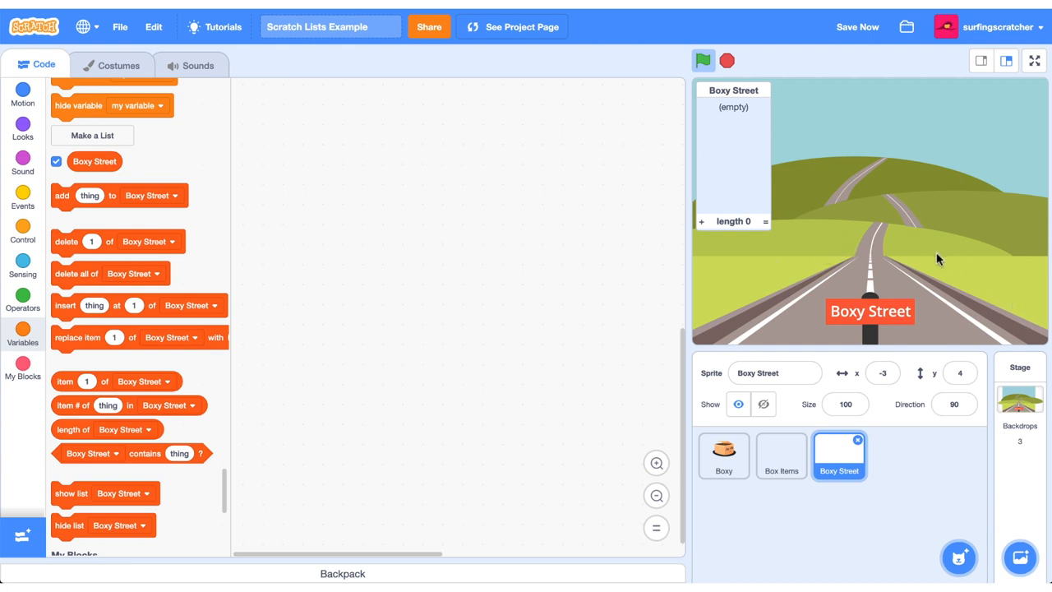
# Run the project with the green flag so boxes line the road
pyautogui.click(879, 294)
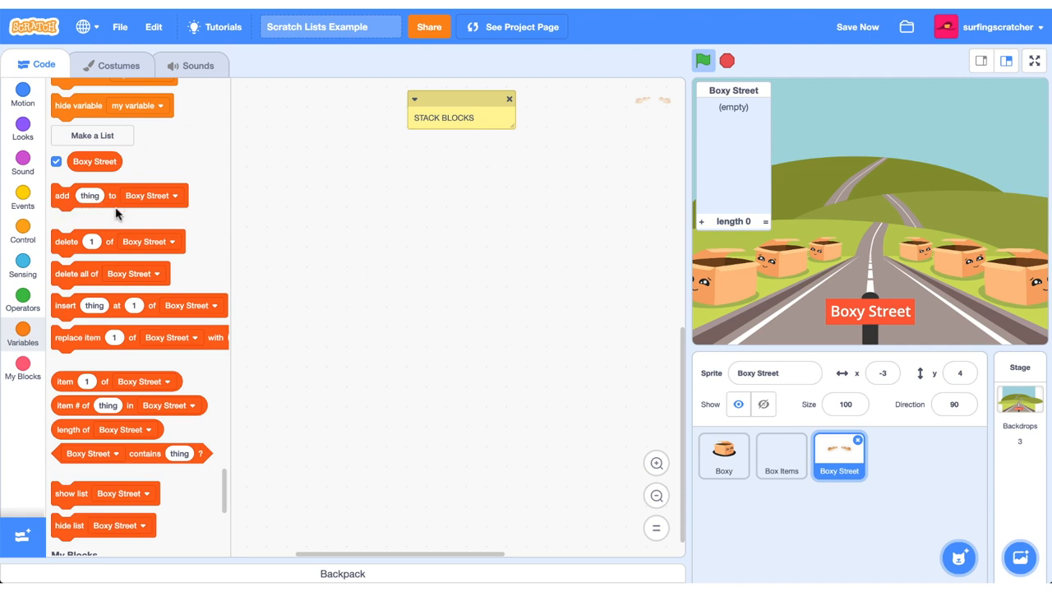
# Place an 'add thing to Boxy Street' block and run it twice, adding two 'thing' items
pyautogui.moveTo(63, 202); pyautogui.dragTo(282, 207)
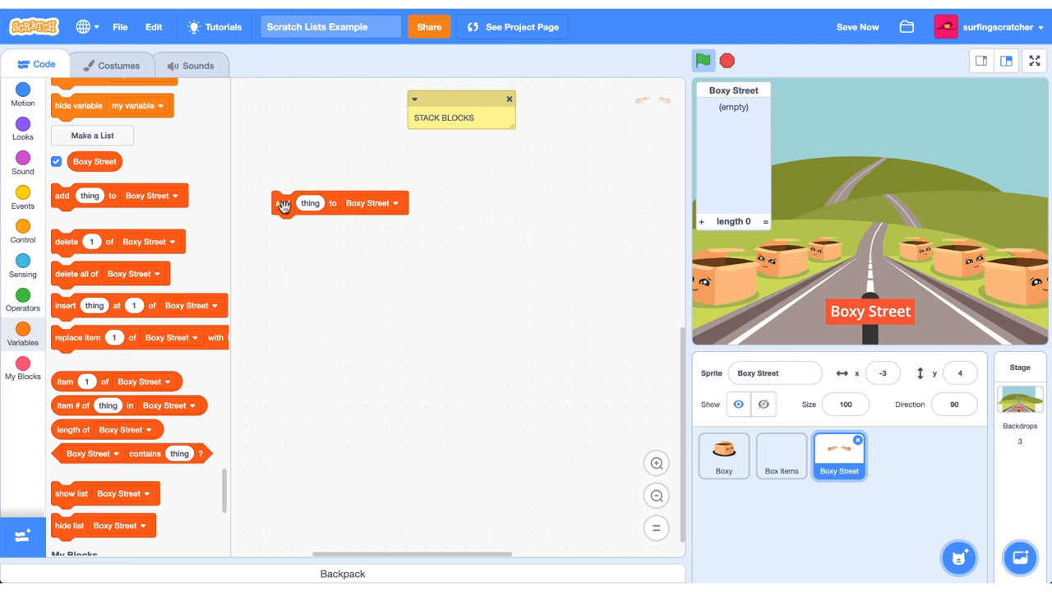
pyautogui.click(284, 206)
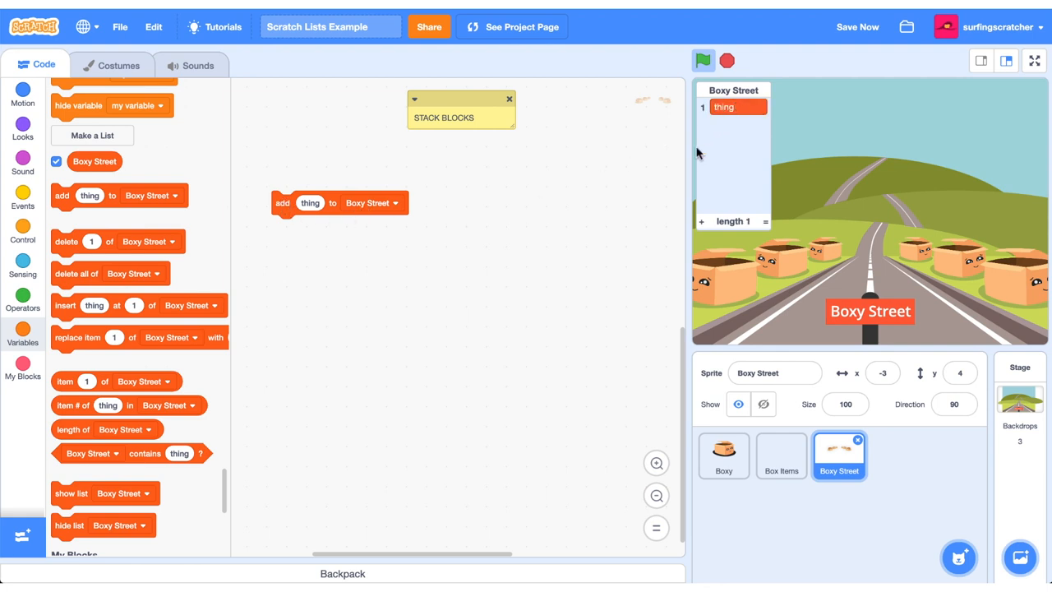
pyautogui.click(285, 205)
# Add 'hello' to the list via the add block, then set its value to 123
pyautogui.click(309, 203)
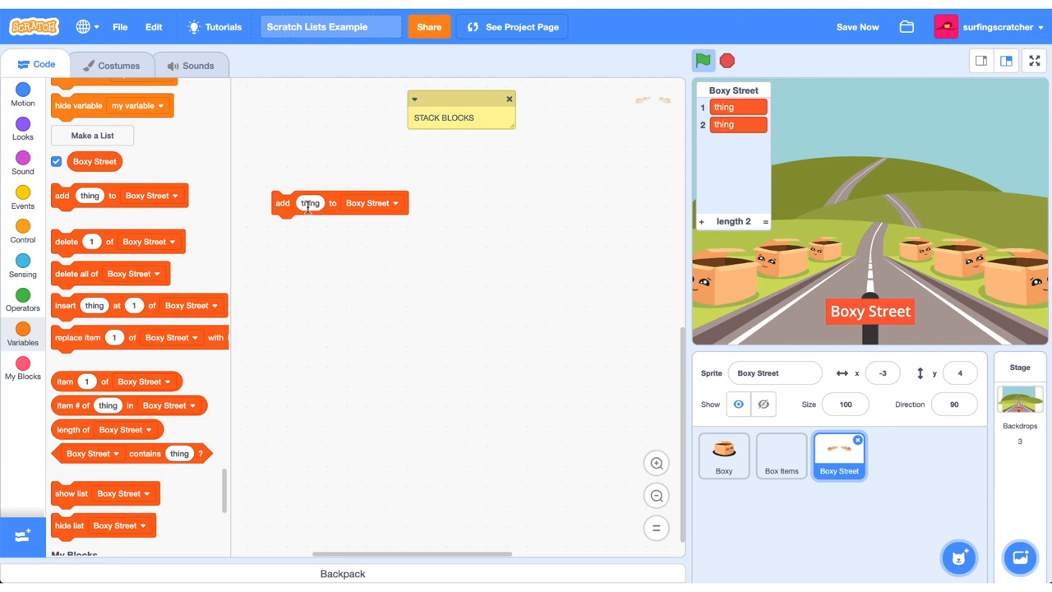
pyautogui.write('hello')
pyautogui.press('Return')
pyautogui.click(280, 205)
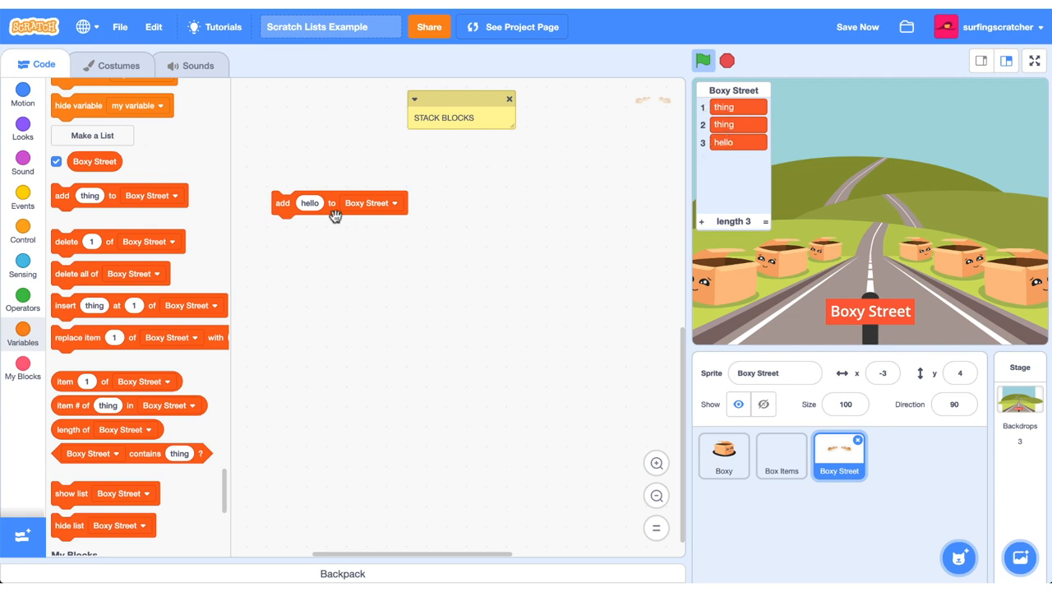
pyautogui.click(310, 203)
pyautogui.write('123')
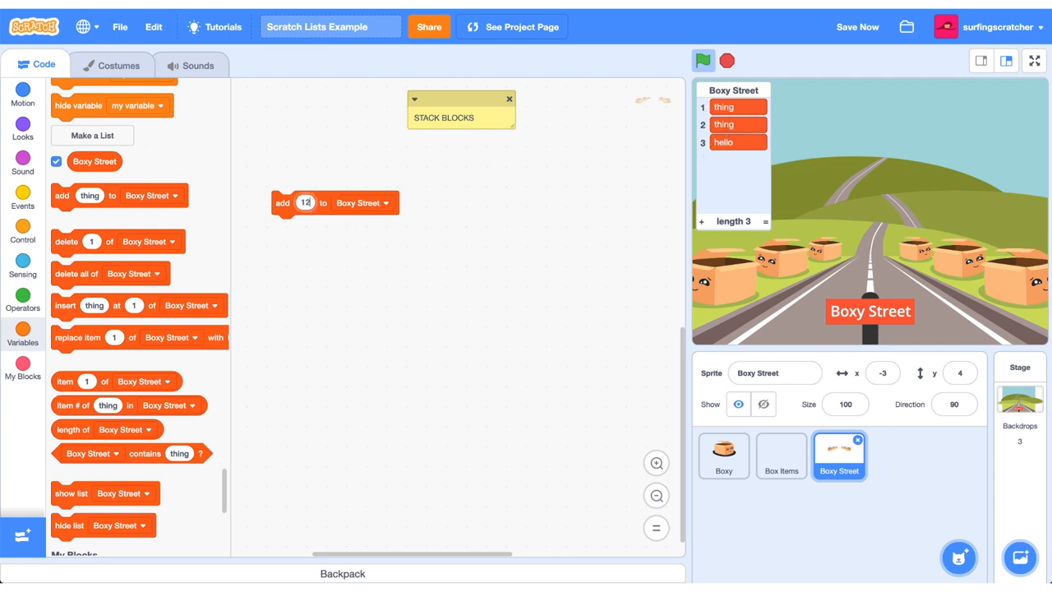
pyautogui.press('Return')
# Add 123 via the block, enter 78 and 90 in the list monitor, and remove the empty item
pyautogui.click(282, 212)
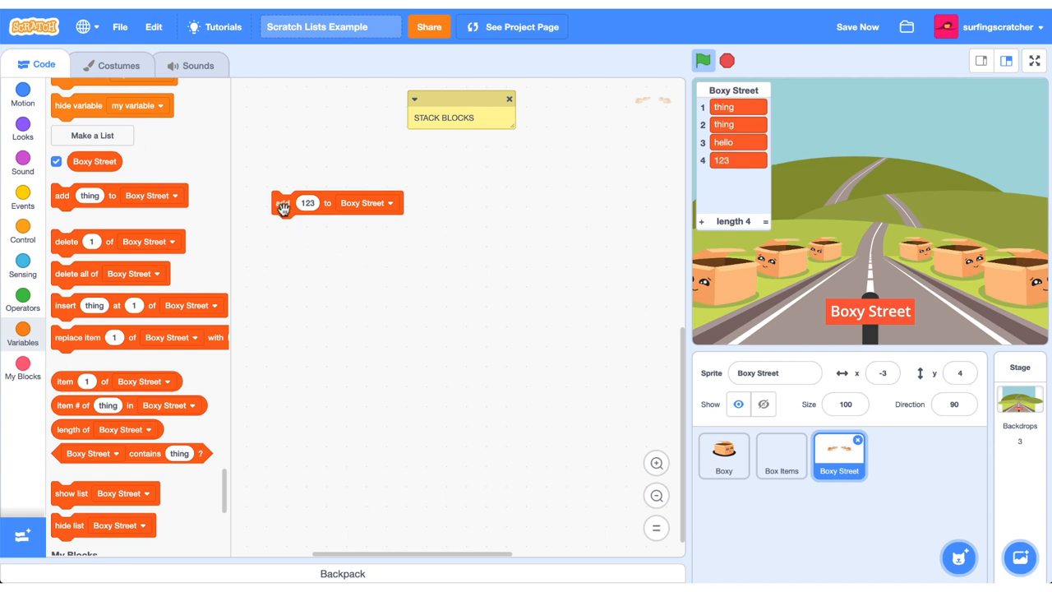
pyautogui.click(702, 223)
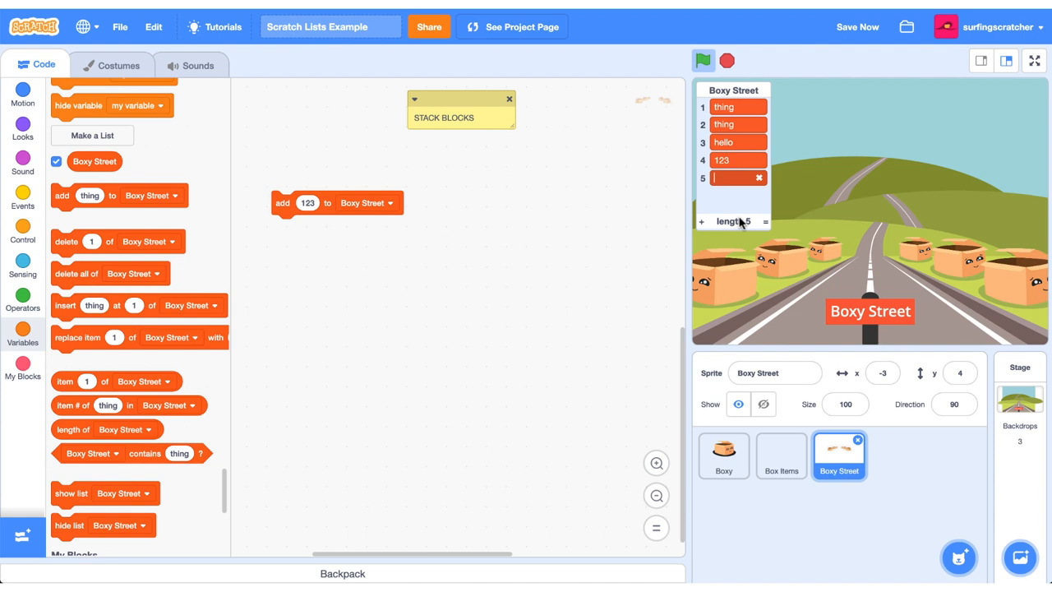
pyautogui.write('78')
pyautogui.press('Return')
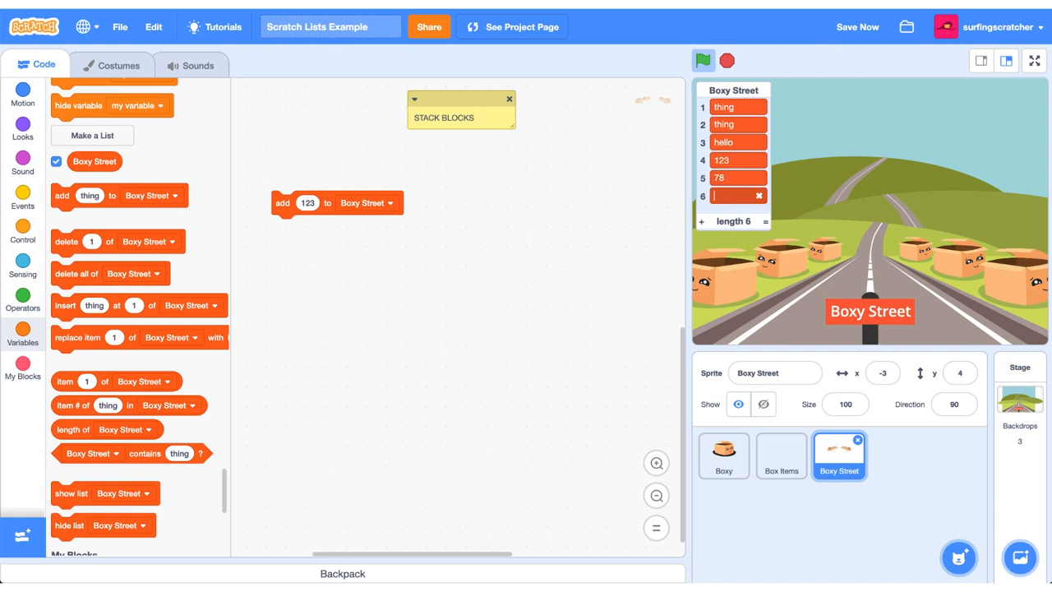
pyautogui.press('Return')
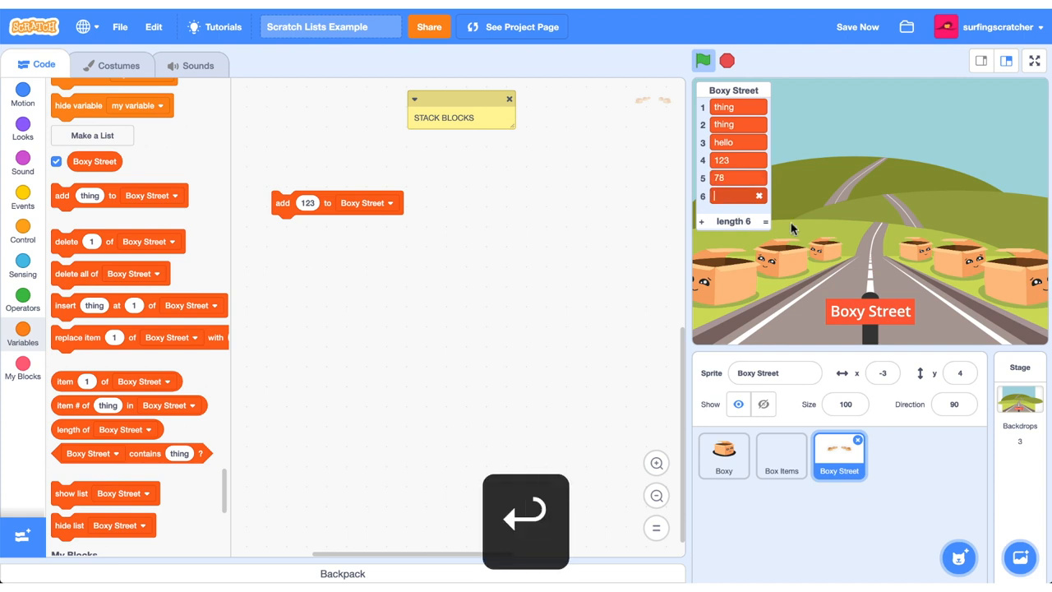
pyautogui.write('90')
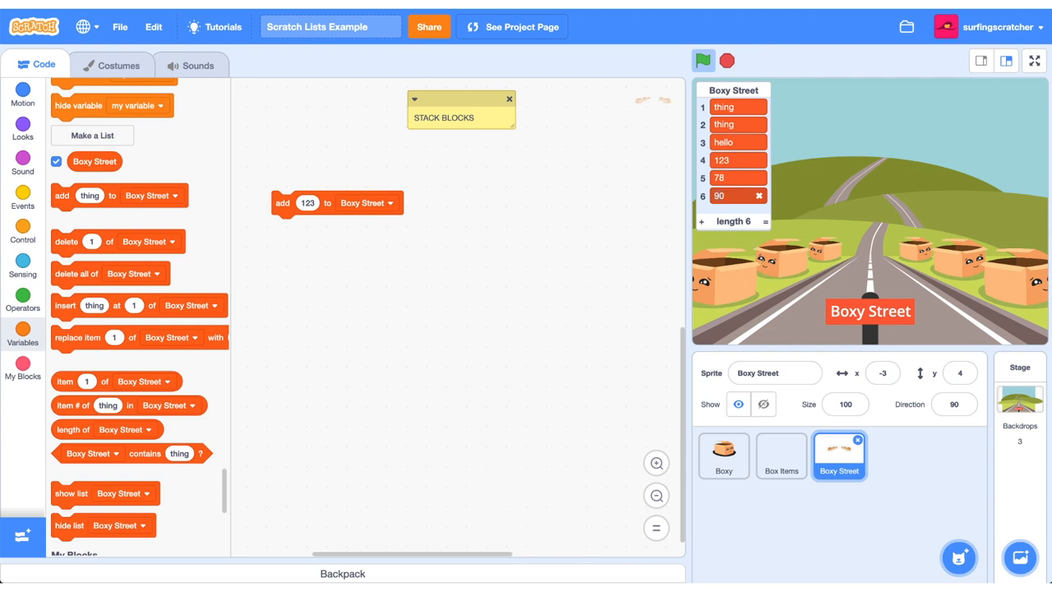
pyautogui.hotkey('shift', 'Return')
pyautogui.click(760, 198)
# Delete item 1 and then item 4 of Boxy Street with a 'delete of Boxy Street' block
pyautogui.moveTo(71, 241); pyautogui.dragTo(289, 249)
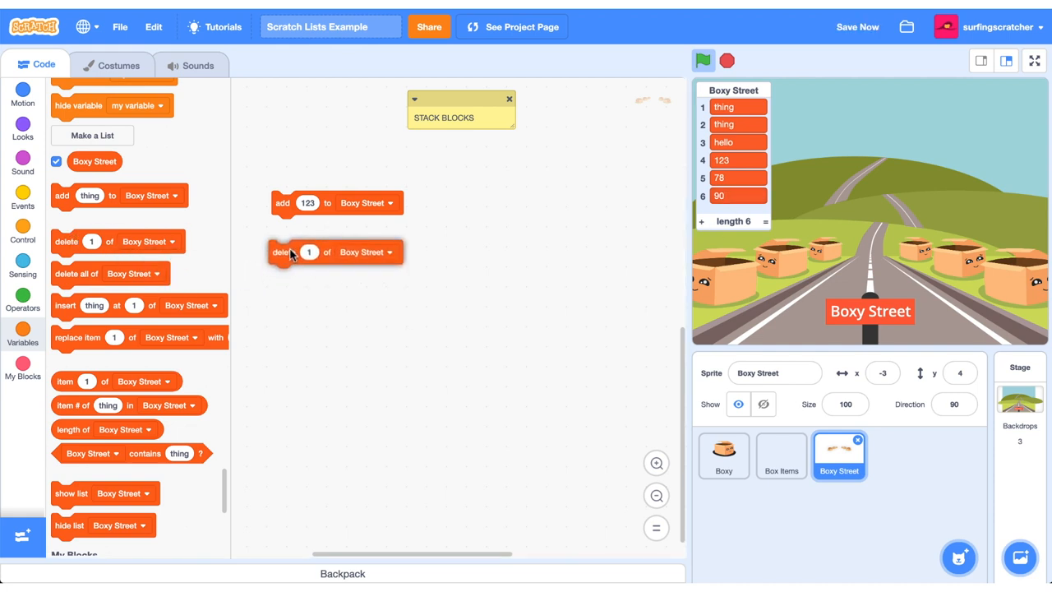
pyautogui.moveTo(393, 259); pyautogui.dragTo(395, 259)
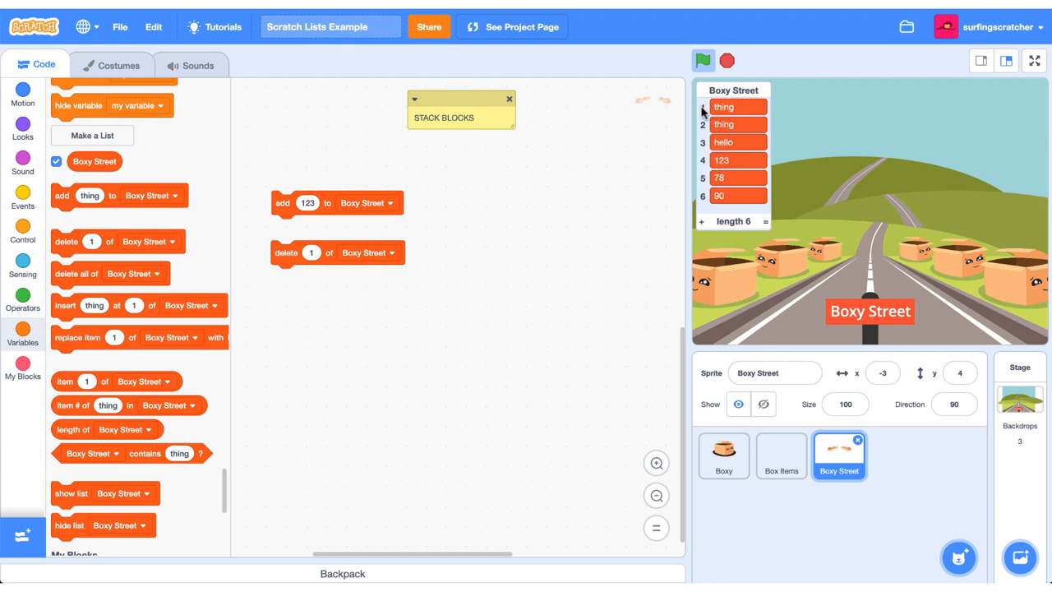
pyautogui.moveTo(734, 107)
pyautogui.click(286, 255)
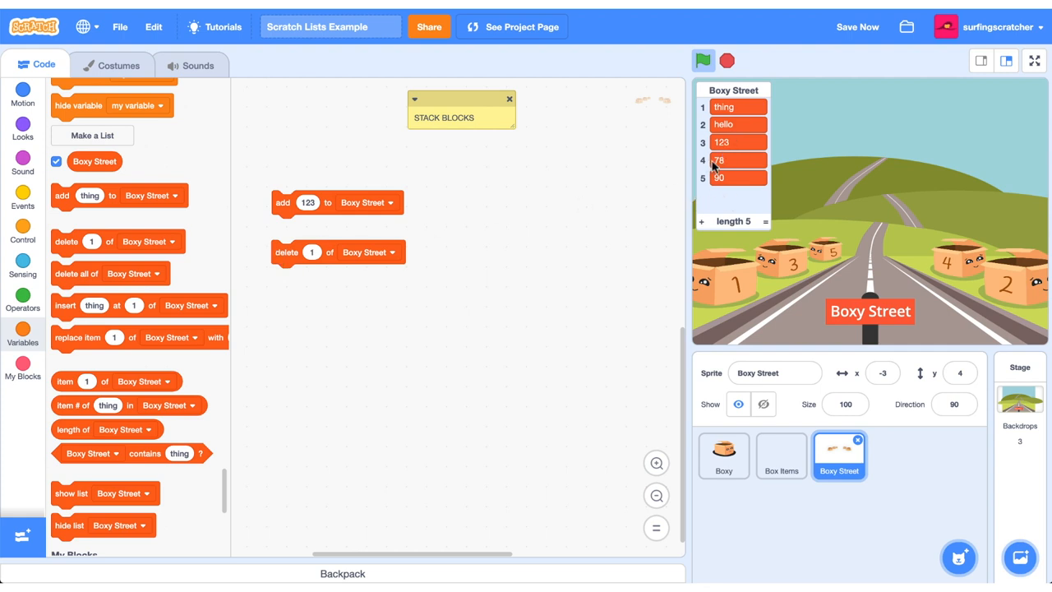
pyautogui.click(312, 252)
pyautogui.write('4')
pyautogui.click(334, 254)
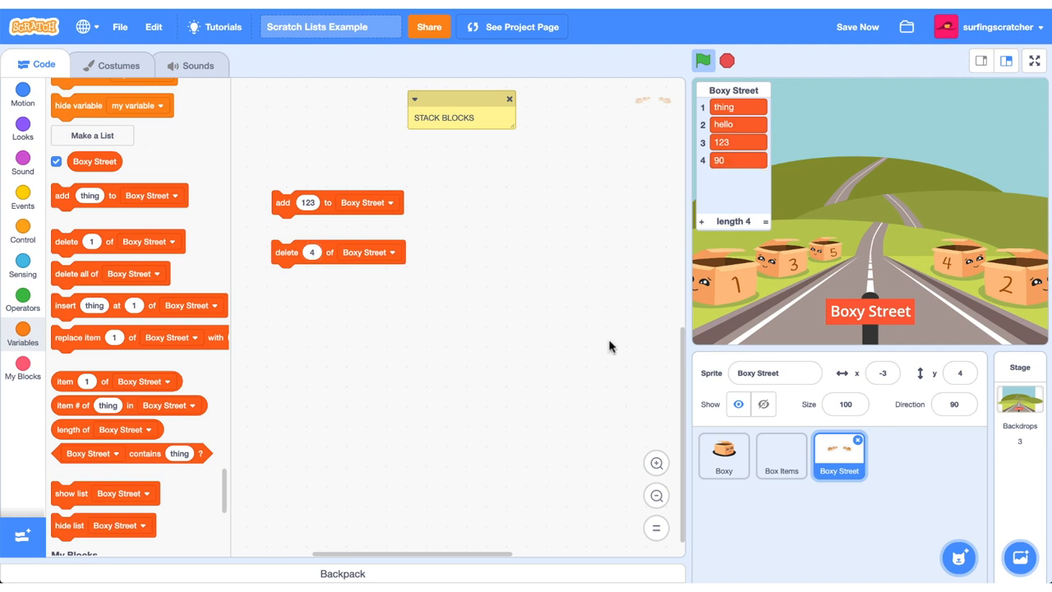
# Empty Boxy Street to length 0 with a 'delete all' block
pyautogui.moveTo(82, 279); pyautogui.dragTo(301, 319)
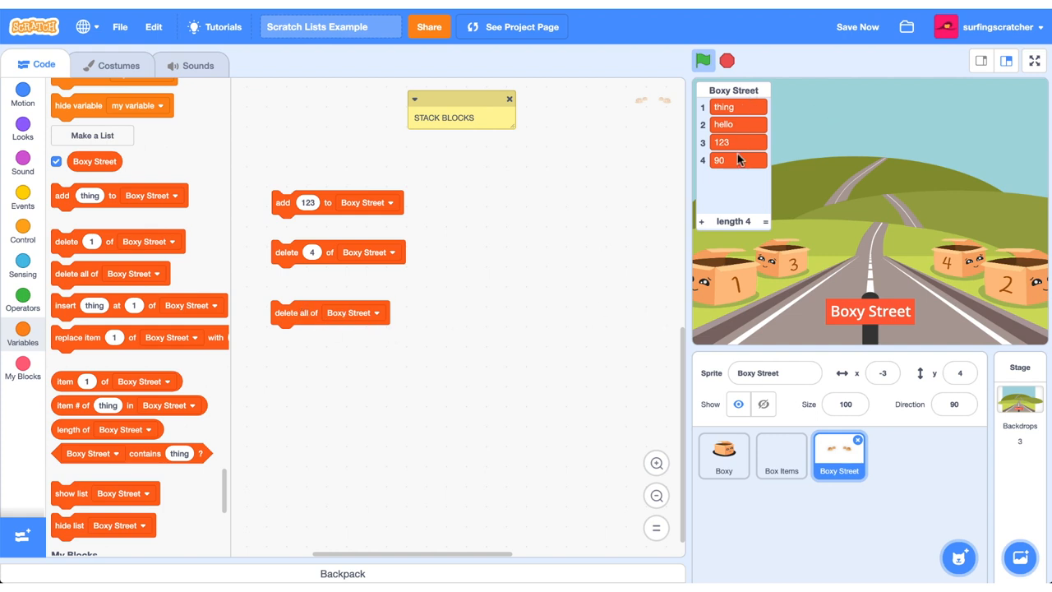
pyautogui.click(294, 314)
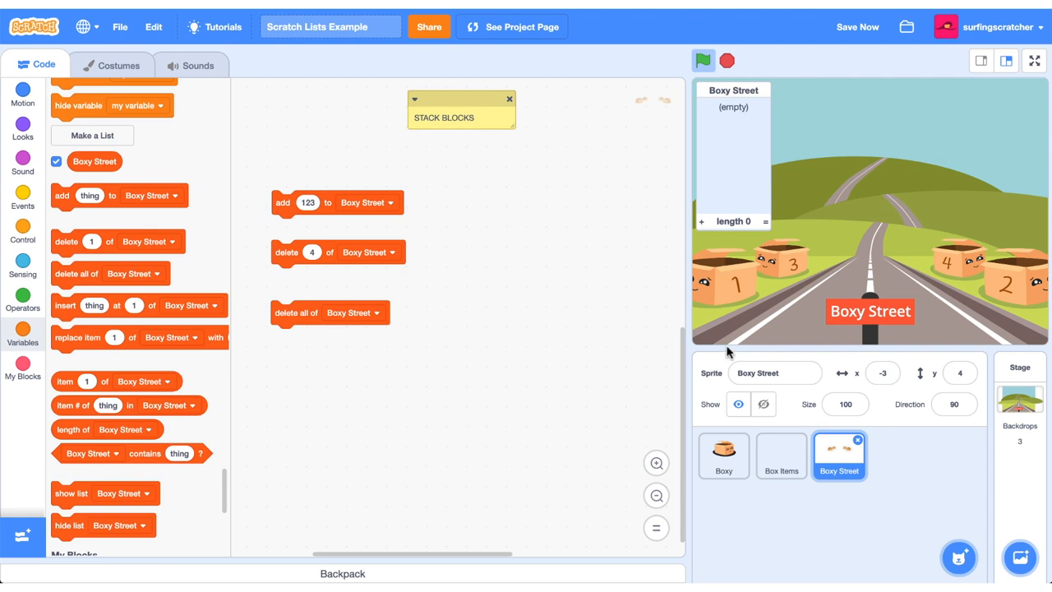
# Insert 'surfing' at position 5 of Boxy Street with an insert block
pyautogui.moveTo(82, 329); pyautogui.dragTo(315, 395)
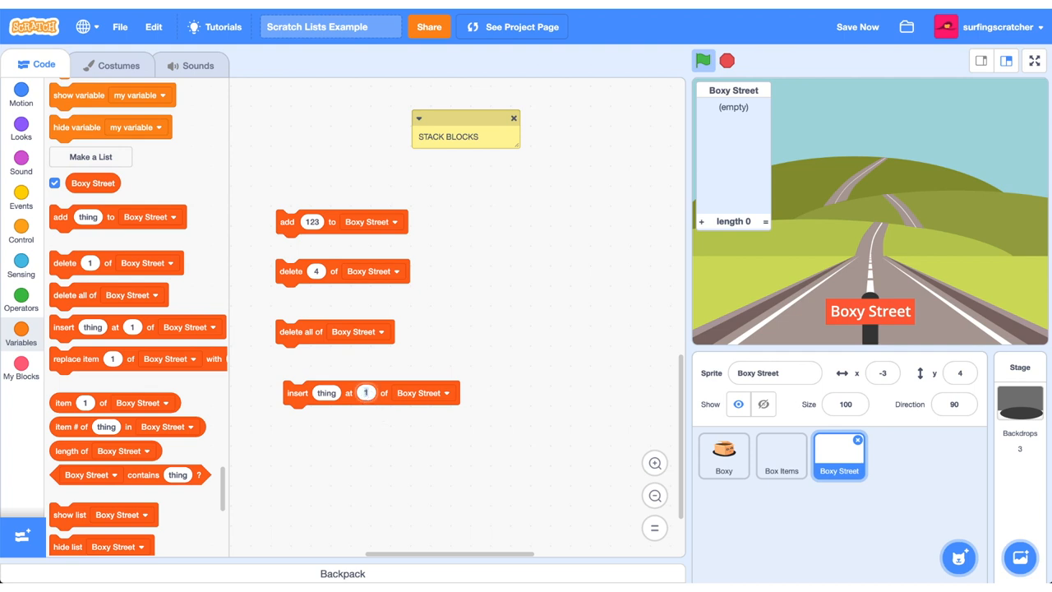
pyautogui.write('2')
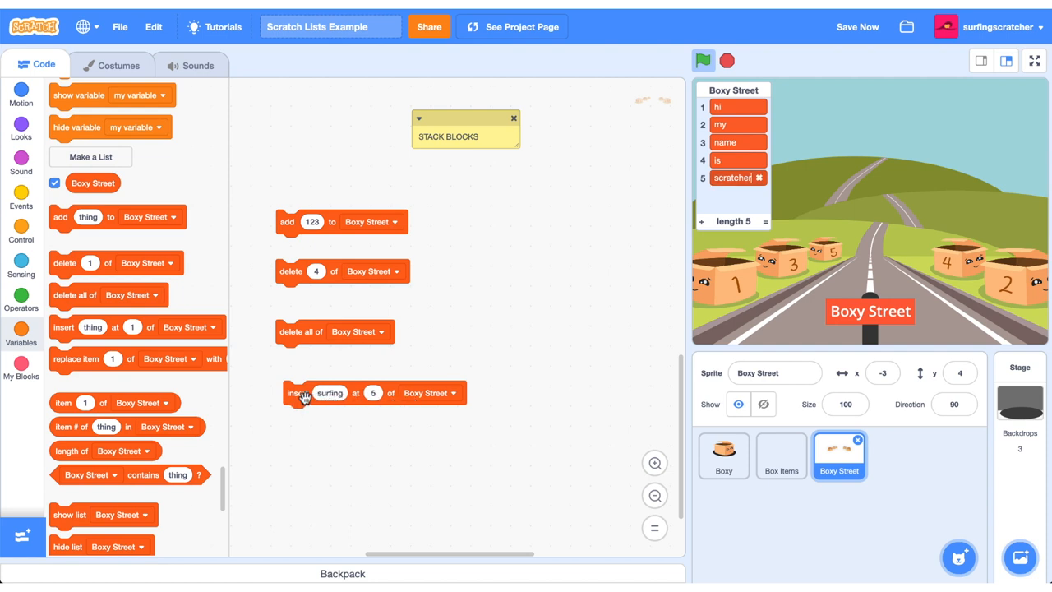
pyautogui.click(296, 393)
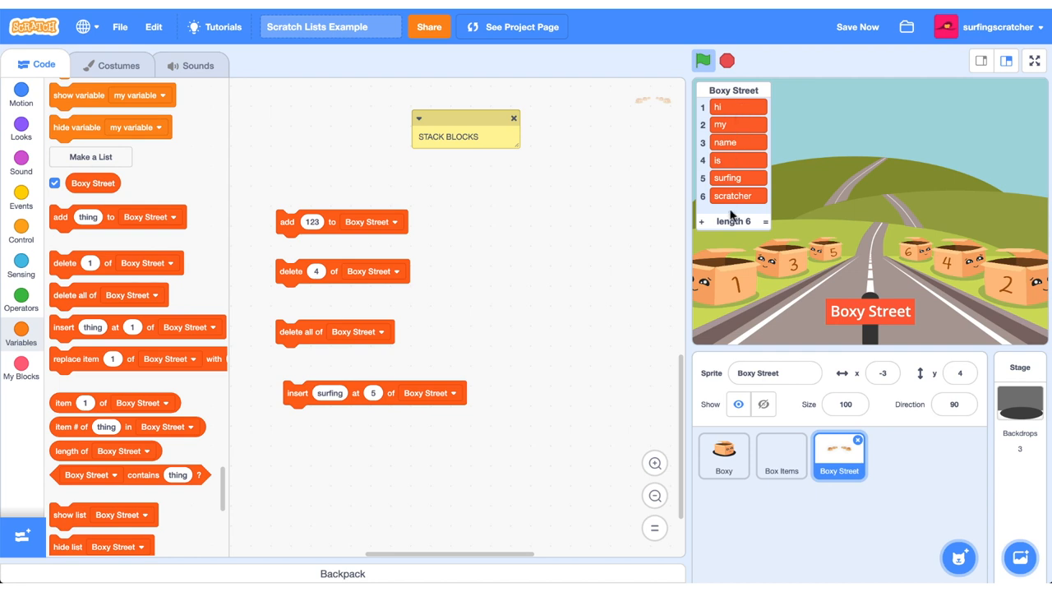
# Replace item 5 with 'Peter' and item 6 with 'Parker' using a replace-item block
pyautogui.moveTo(69, 364); pyautogui.dragTo(294, 448)
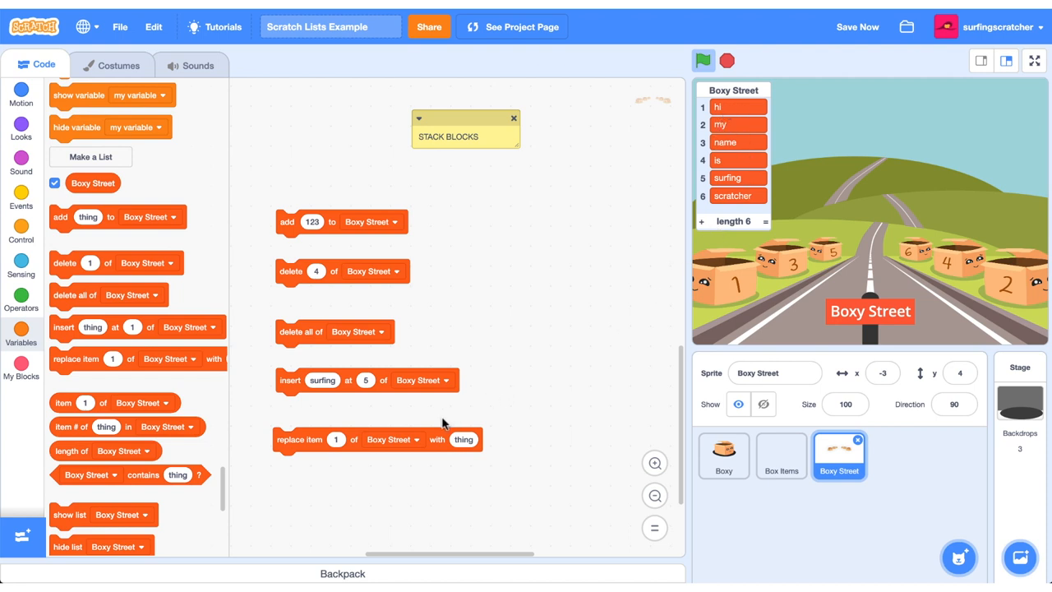
pyautogui.click(336, 440)
pyautogui.write('5')
pyautogui.press('Tab')
pyautogui.write('Peter')
pyautogui.click(300, 439)
pyautogui.press('Tab')
pyautogui.write('Parker')
pyautogui.click(284, 439)
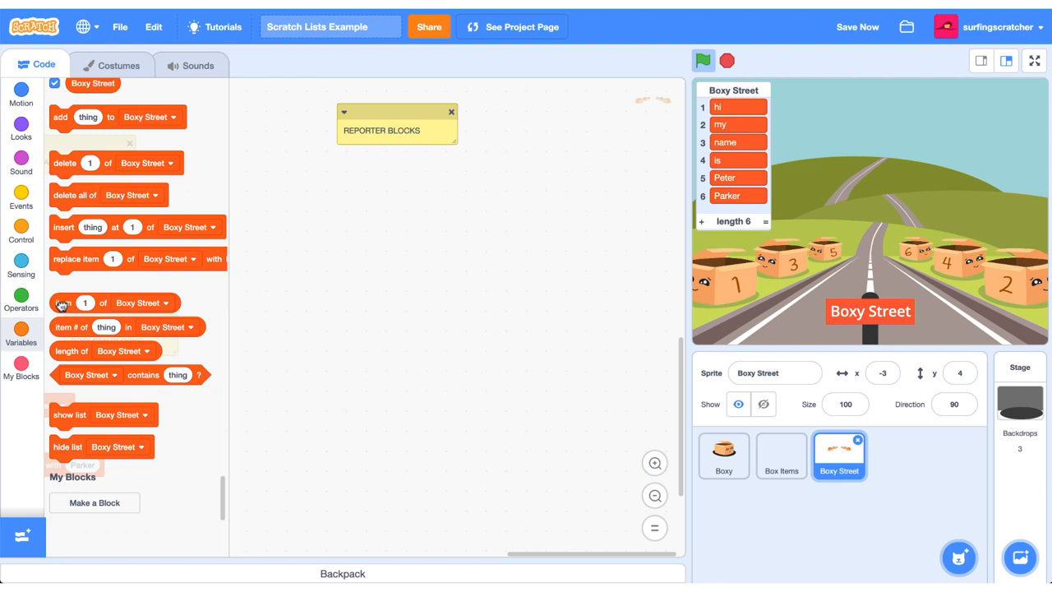
# Report item 1 and then item 4 of Boxy Street with an 'item of' reporter
pyautogui.moveTo(62, 303); pyautogui.dragTo(340, 202)
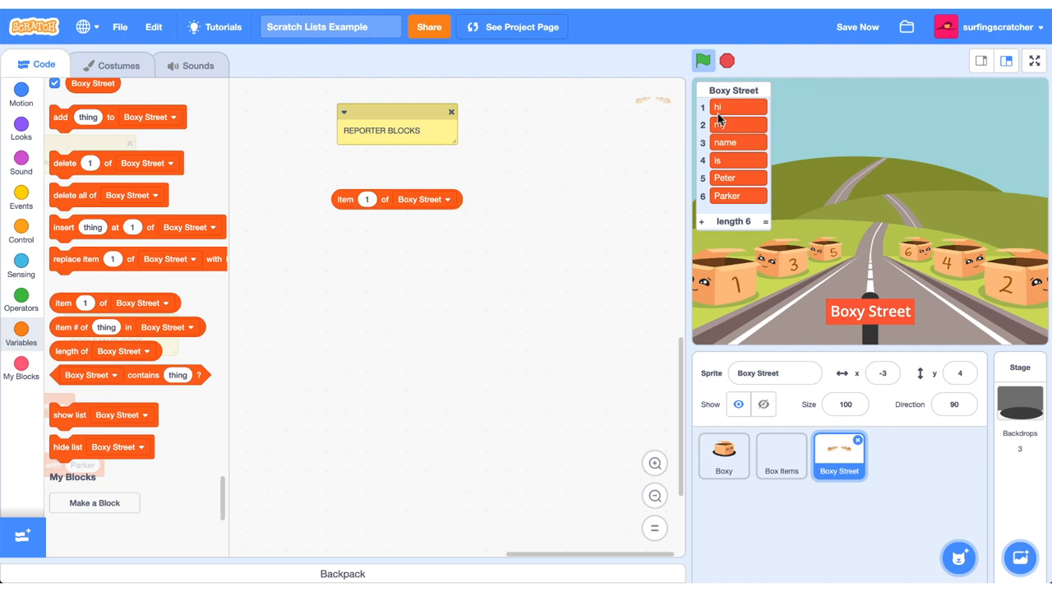
pyautogui.click(348, 201)
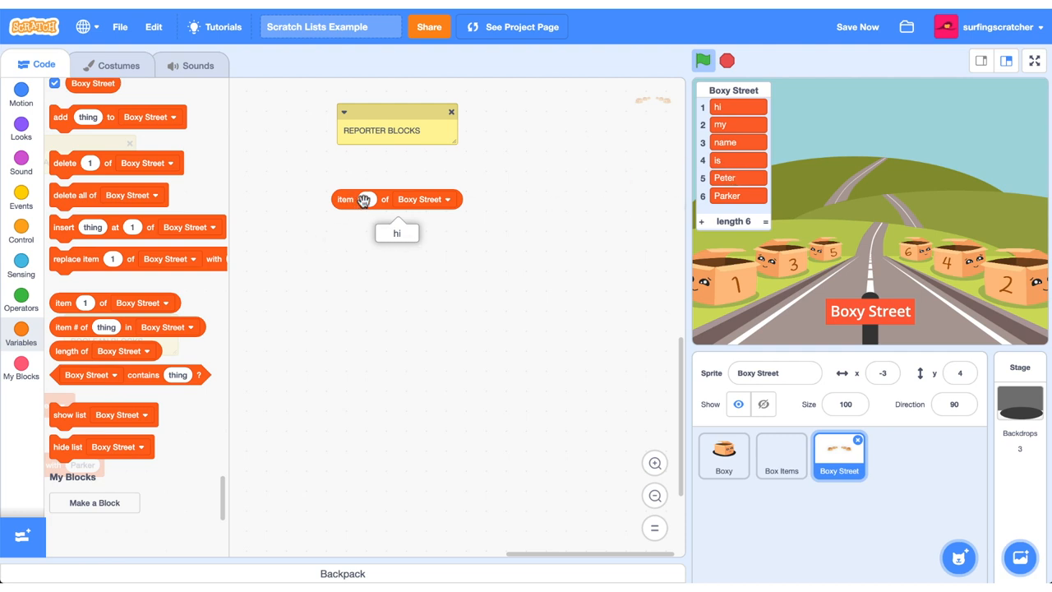
pyautogui.click(364, 200)
pyautogui.write('4')
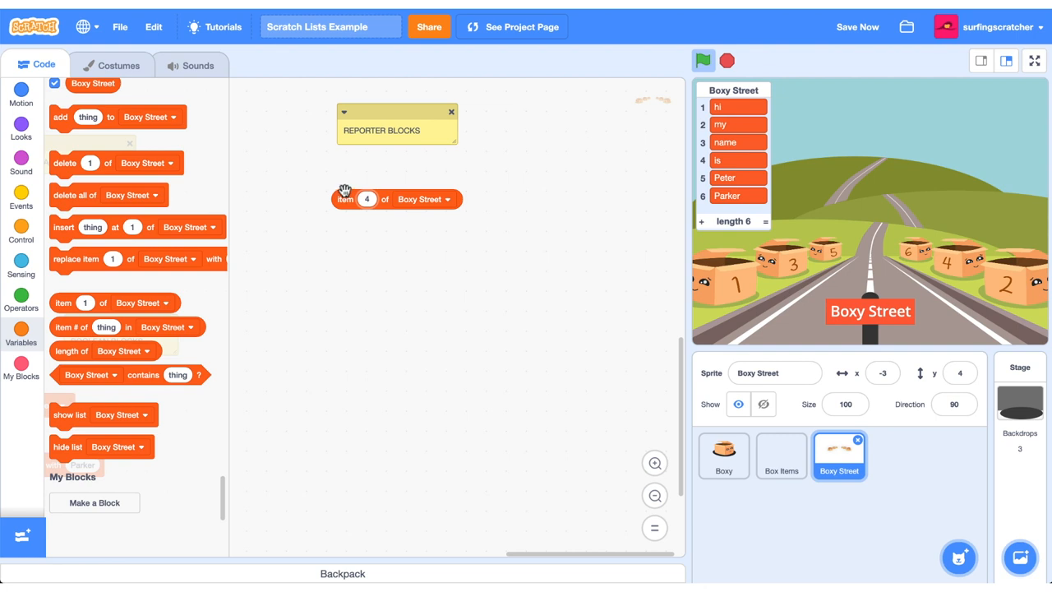
pyautogui.click(345, 192)
# Find the positions of 'Peter' and 'Pter' with 'item # of', then add a 'length of' reporter
pyautogui.moveTo(80, 323)
pyautogui.mouseDown()
pyautogui.moveTo(352, 268)
pyautogui.moveTo(354, 280)
pyautogui.mouseUp()
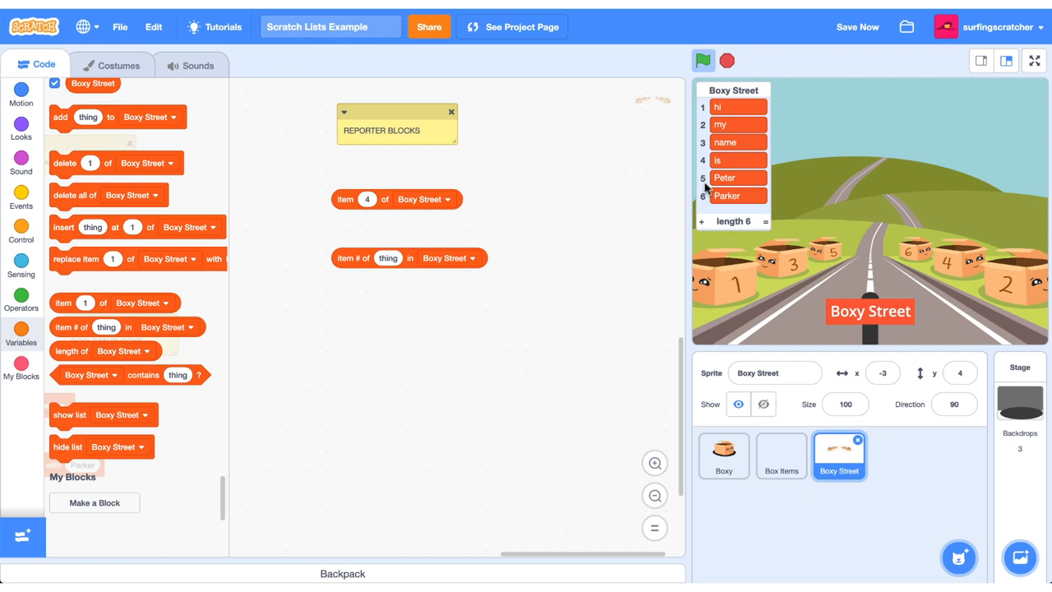
pyautogui.click(388, 258)
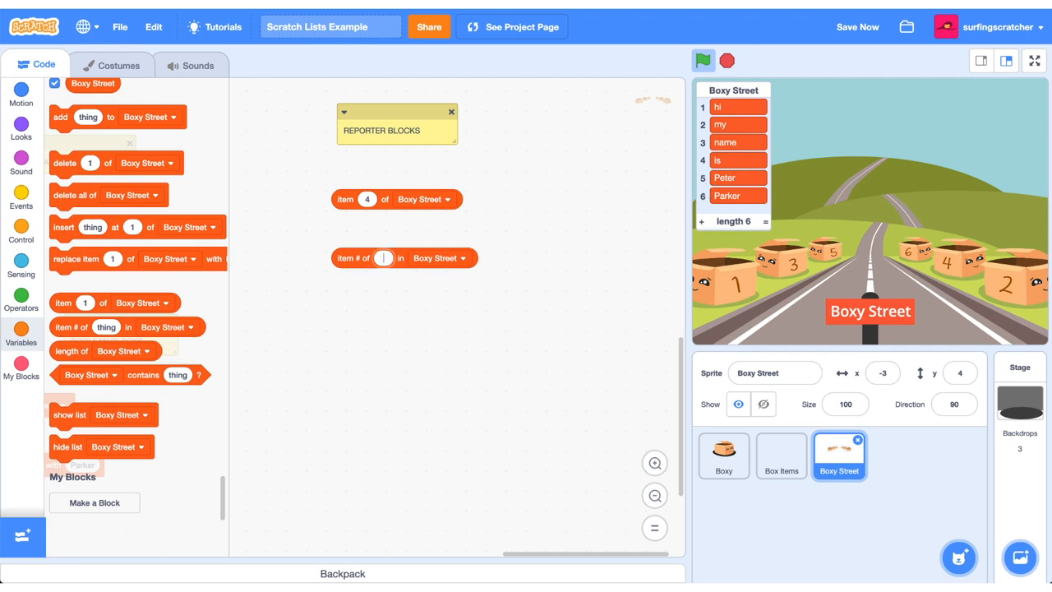
pyautogui.write('Peter')
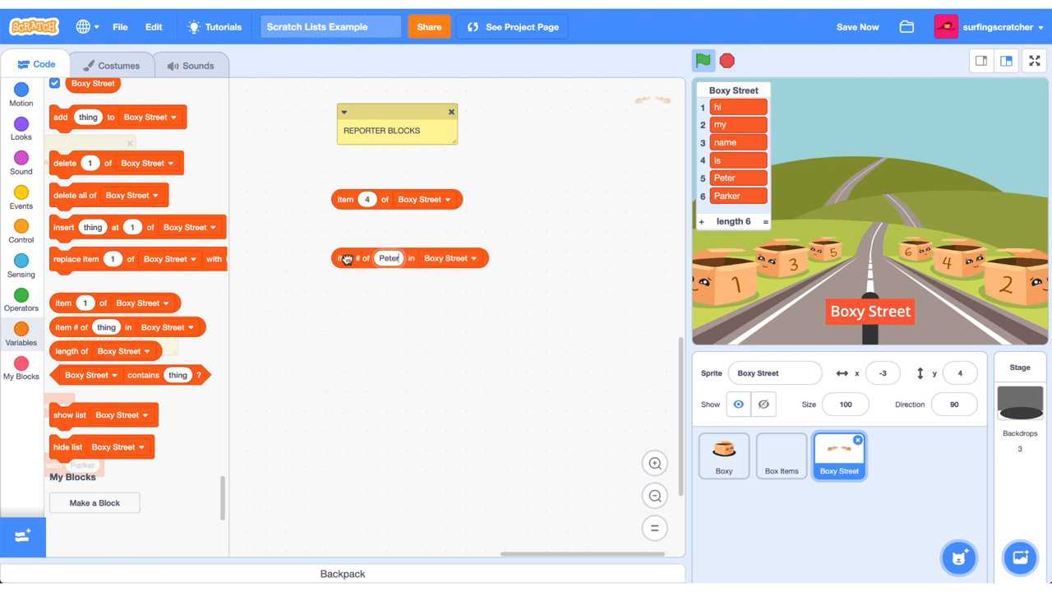
pyautogui.click(349, 258)
pyautogui.click(390, 258)
pyautogui.write('Pter')
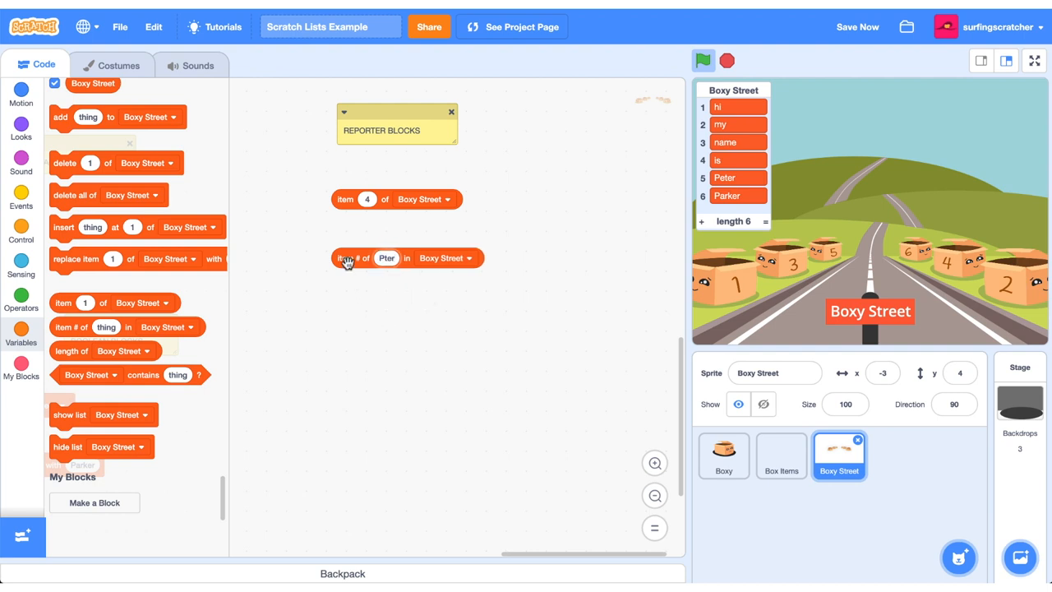
pyautogui.click(346, 260)
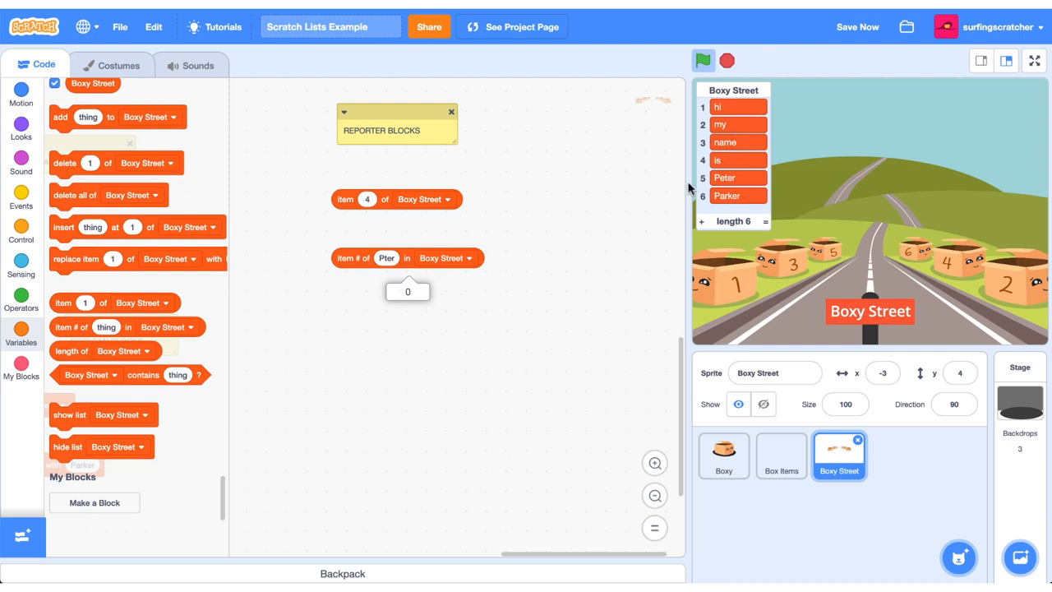
pyautogui.moveTo(72, 351); pyautogui.dragTo(338, 313)
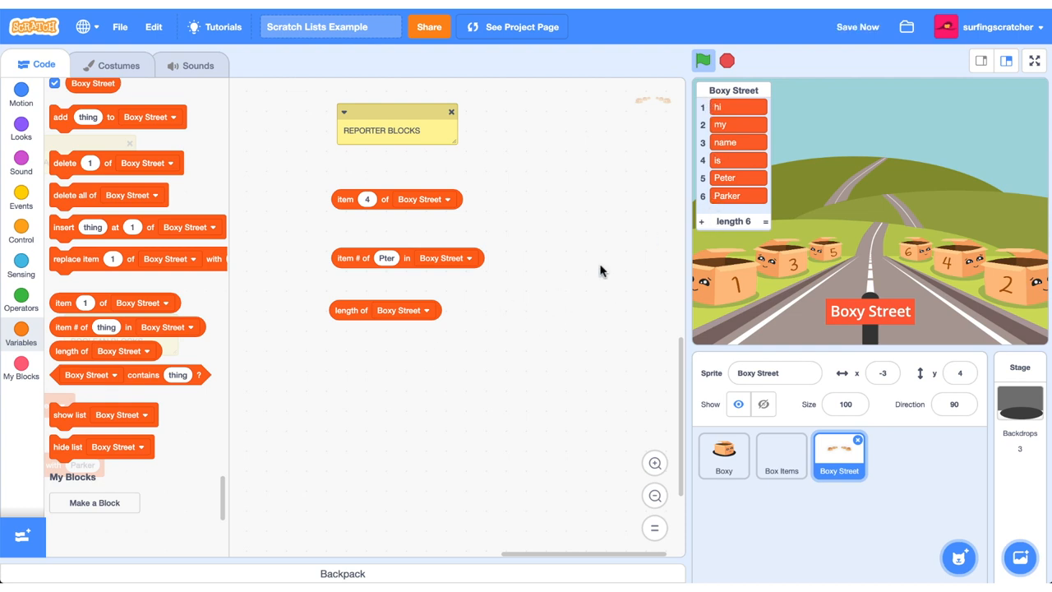
# Add a 'Boxy Street contains' block below BOOLEAN BLOCKS and test it with Peter
pyautogui.click(352, 313)
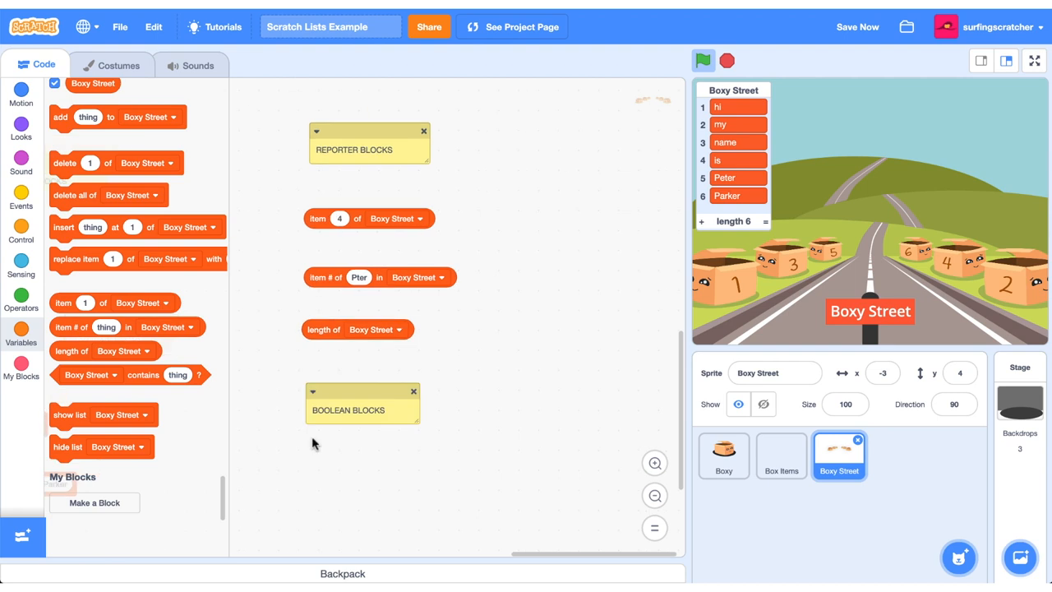
pyautogui.moveTo(143, 375); pyautogui.dragTo(396, 465)
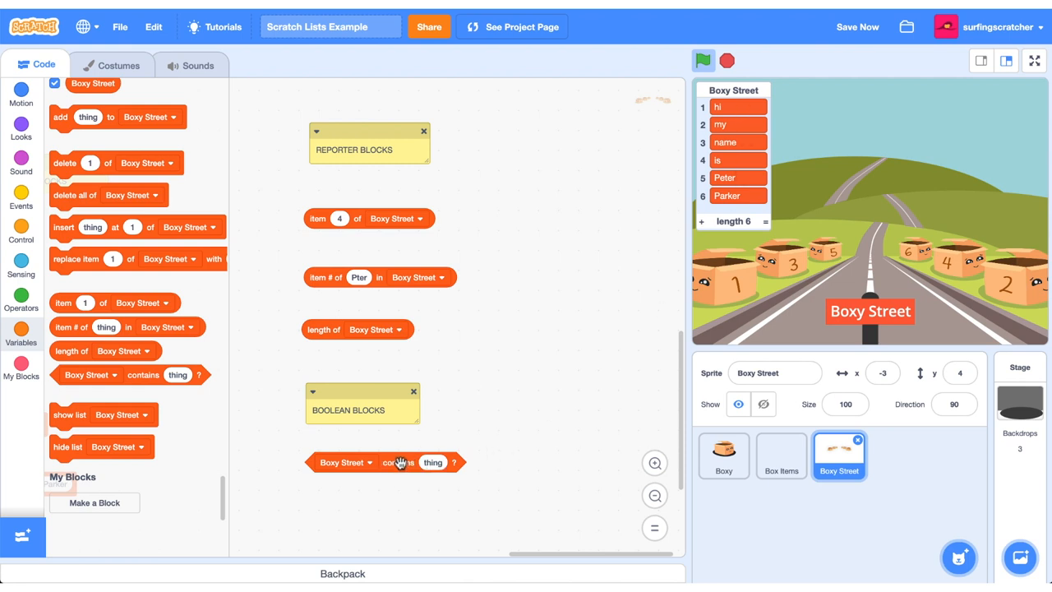
pyautogui.click(433, 462)
pyautogui.write('Peter')
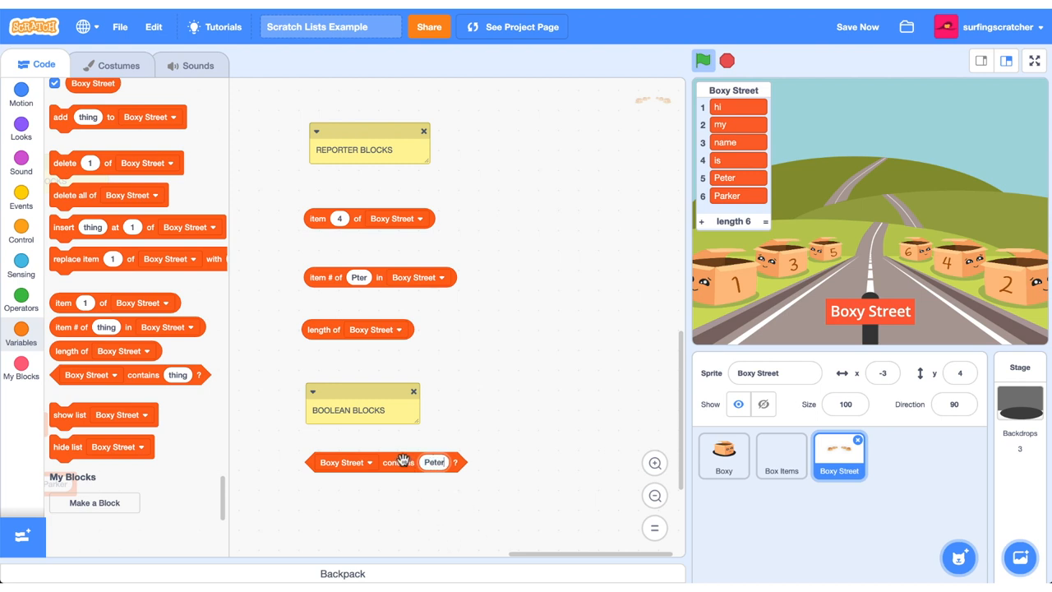
pyautogui.click(403, 462)
# Change the contains input to lowercase peter and run it again, reporting false
pyautogui.click(477, 472)
pyautogui.write('peter')
pyautogui.click(397, 464)
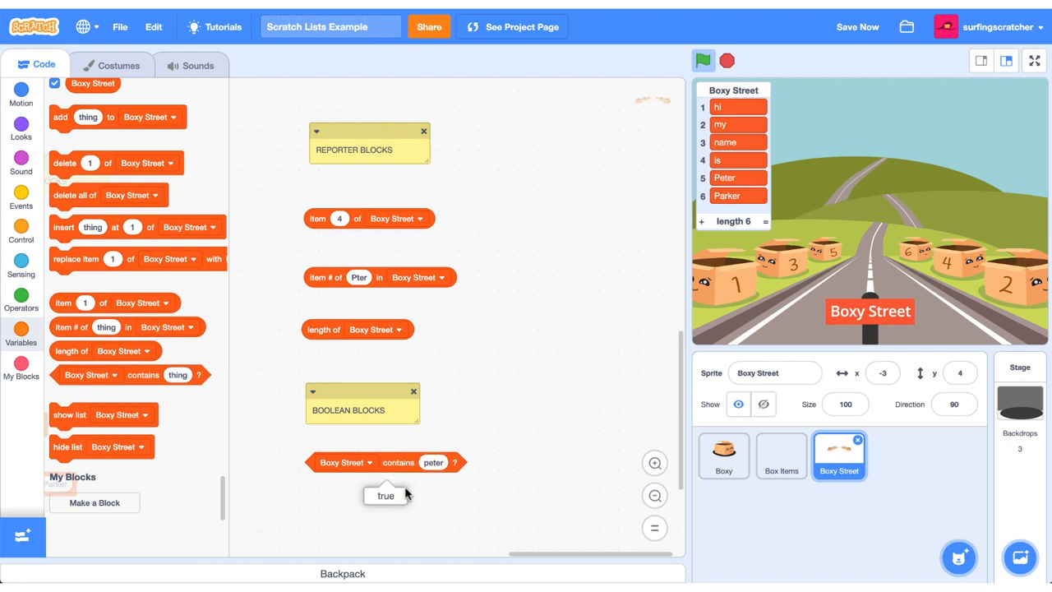
pyautogui.click(433, 462)
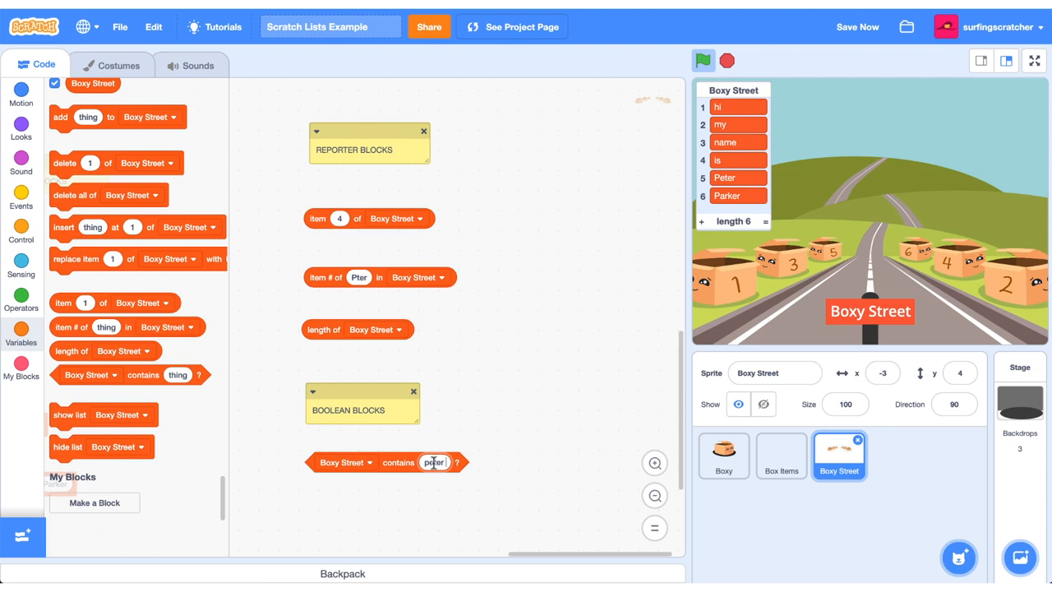
pyautogui.click(403, 462)
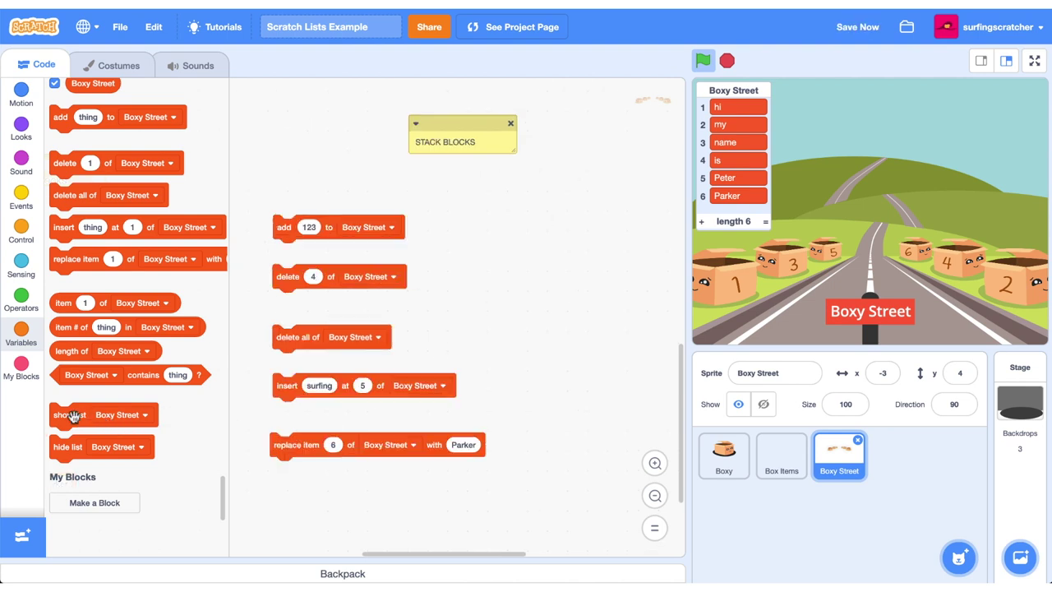
# Add show list and hide list blocks, run hide then show, and widen the Boxy Street list monitor
pyautogui.moveTo(72, 414); pyautogui.dragTo(288, 501)
pyautogui.moveTo(69, 448); pyautogui.dragTo(429, 511)
pyautogui.click(434, 502)
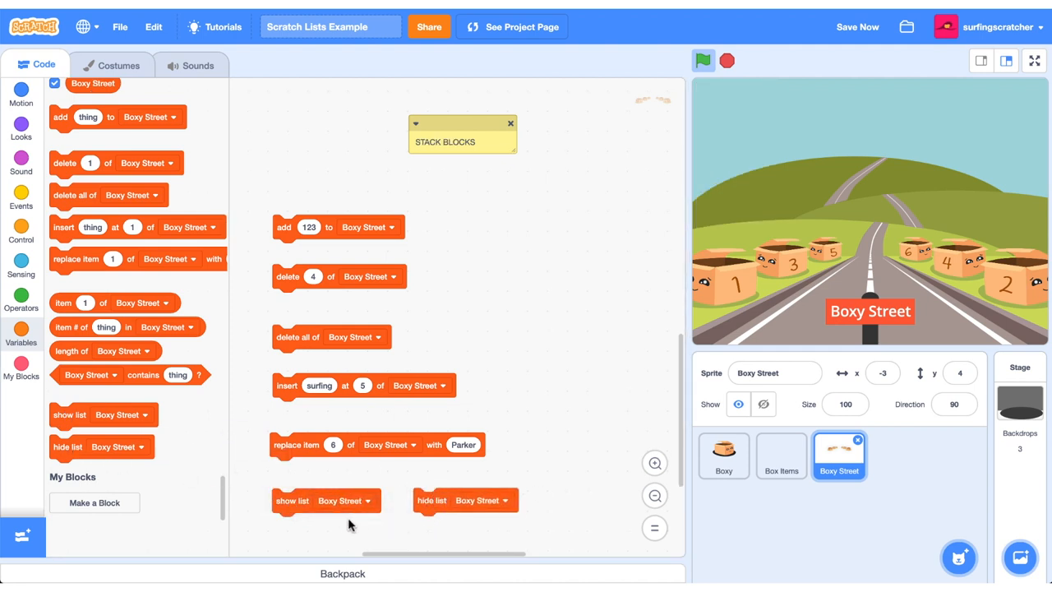
pyautogui.click(284, 502)
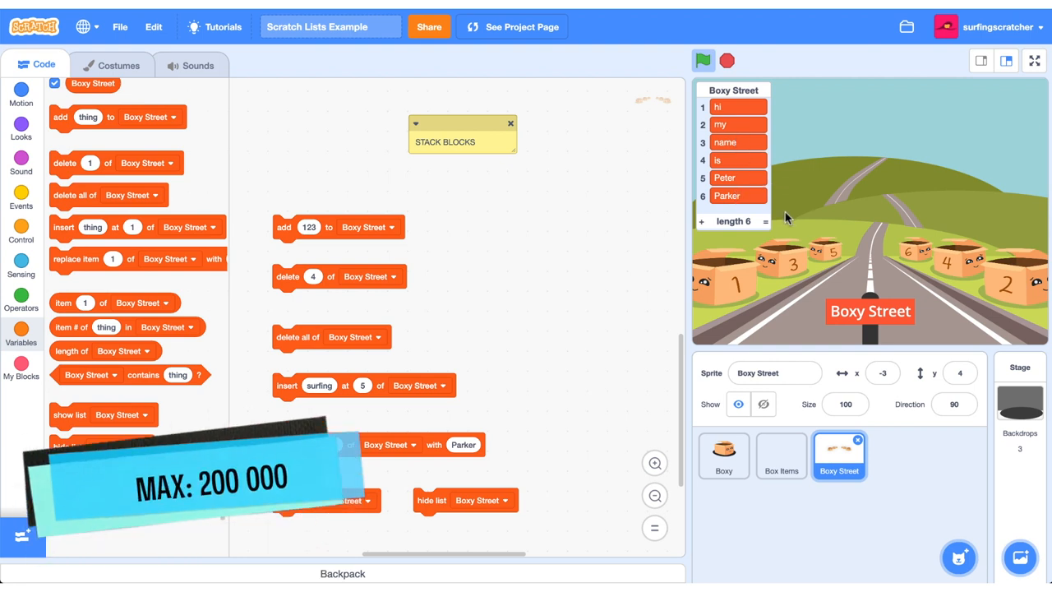
pyautogui.moveTo(764, 222)
pyautogui.mouseDown()
pyautogui.moveTo(820, 190)
pyautogui.moveTo(819, 219)
pyautogui.mouseUp()
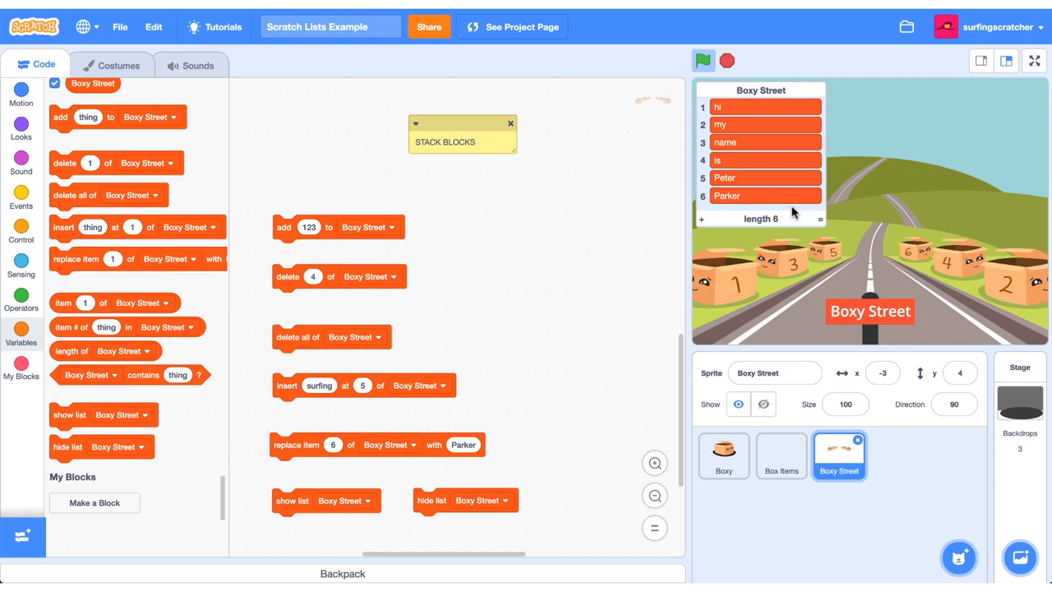
# Export the Boxy Street list to a text file and view the downloaded Boxy Street (2).txt
pyautogui.rightClick(792, 212)
pyautogui.click(807, 251)
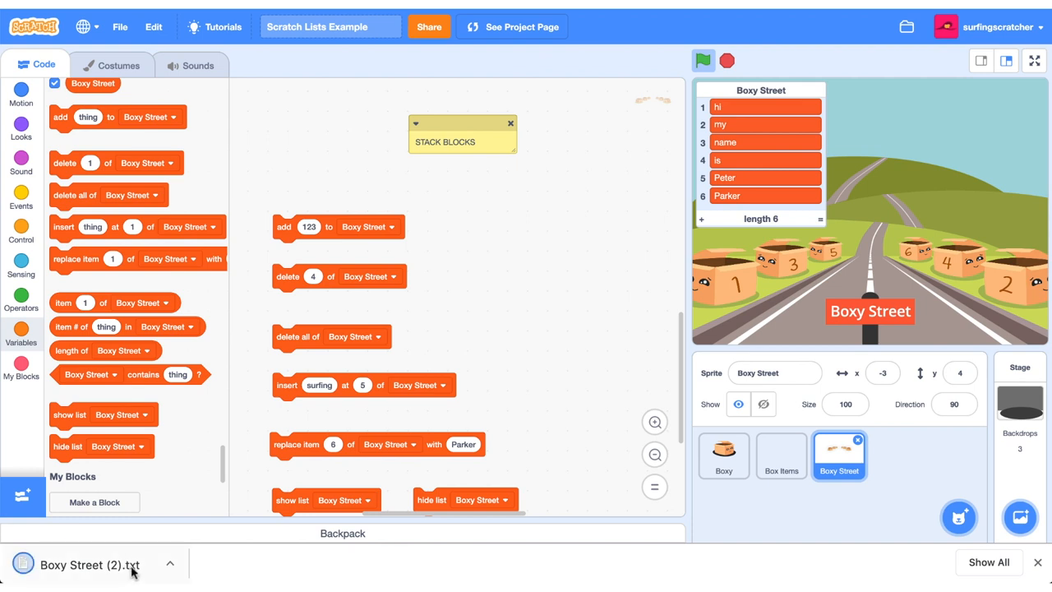
pyautogui.click(91, 564)
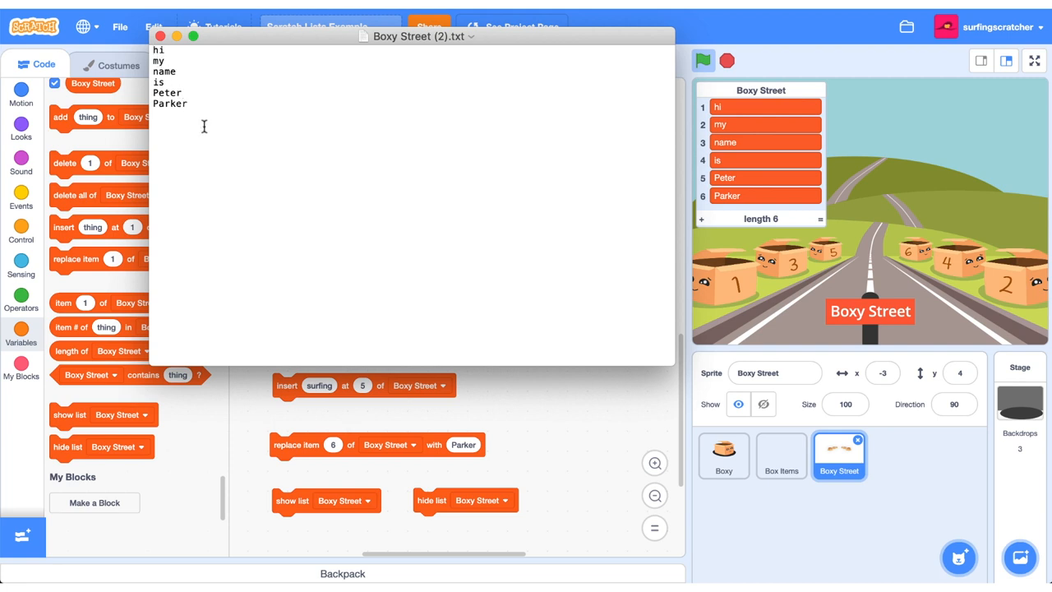
# Replace Peter and Parker with Surfing and Scratcher in the exported file and save it
pyautogui.doubleClick(167, 92)
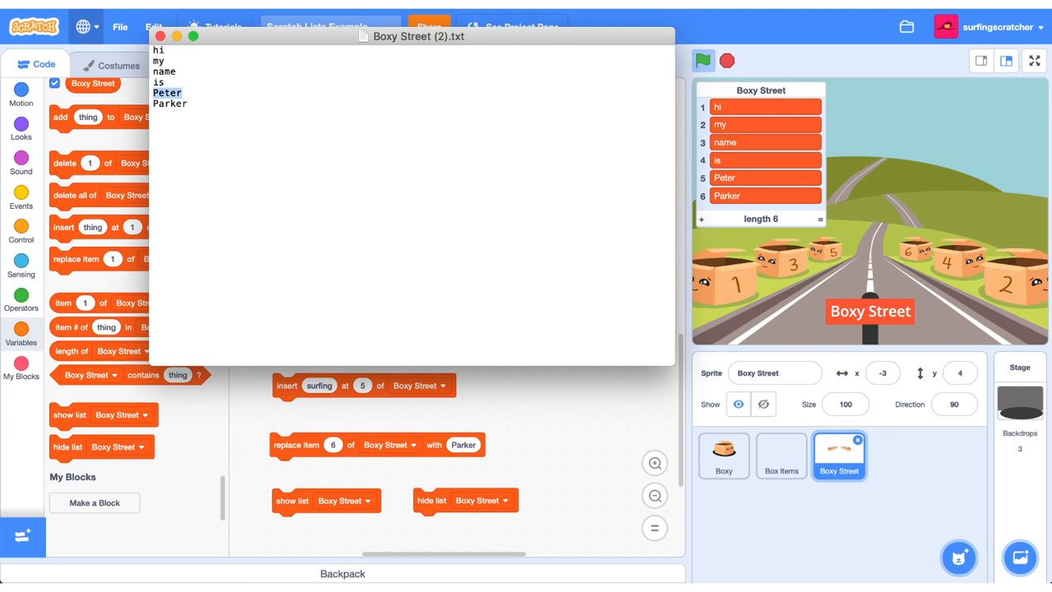
pyautogui.write('Surfing')
pyautogui.hotkey('shift', 'alt', 'Left')
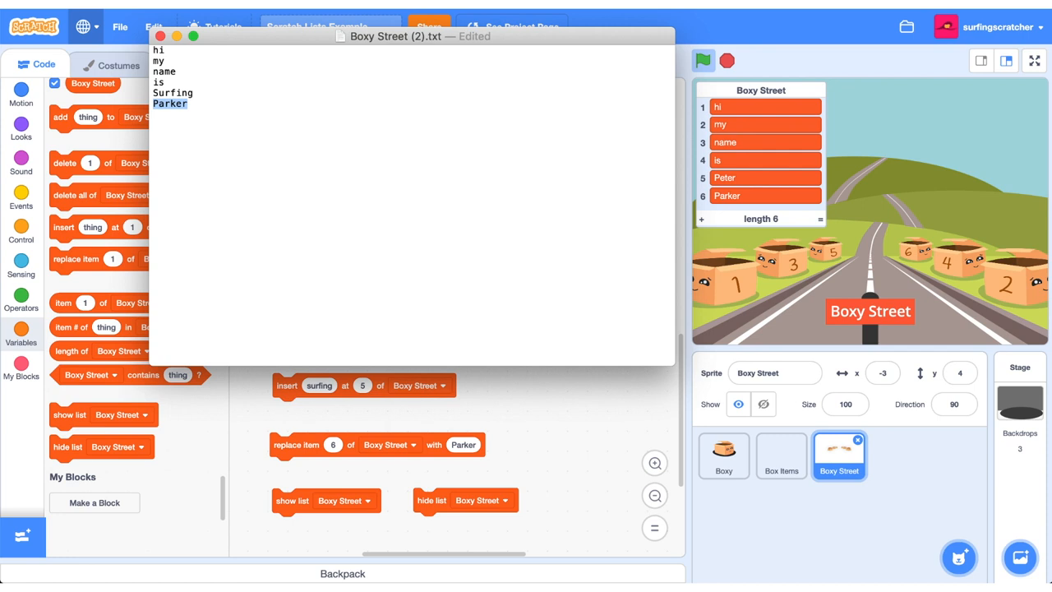
pyautogui.write('Scratcher')
pyautogui.press('super+s')
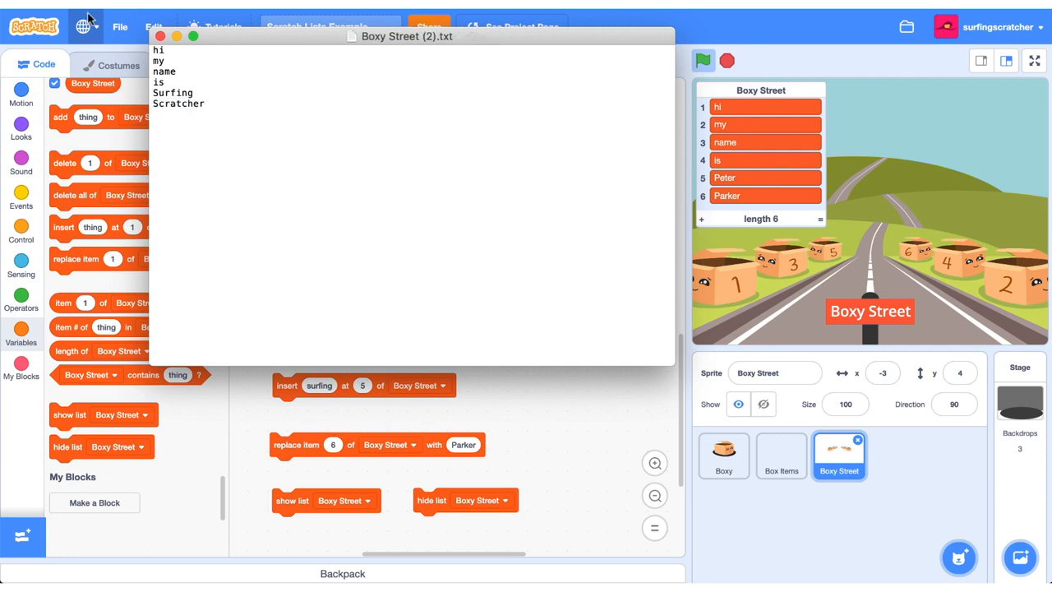
# Back in Scratch, import the edited Boxy Street (2).txt into the Boxy Street list
pyautogui.click(812, 53)
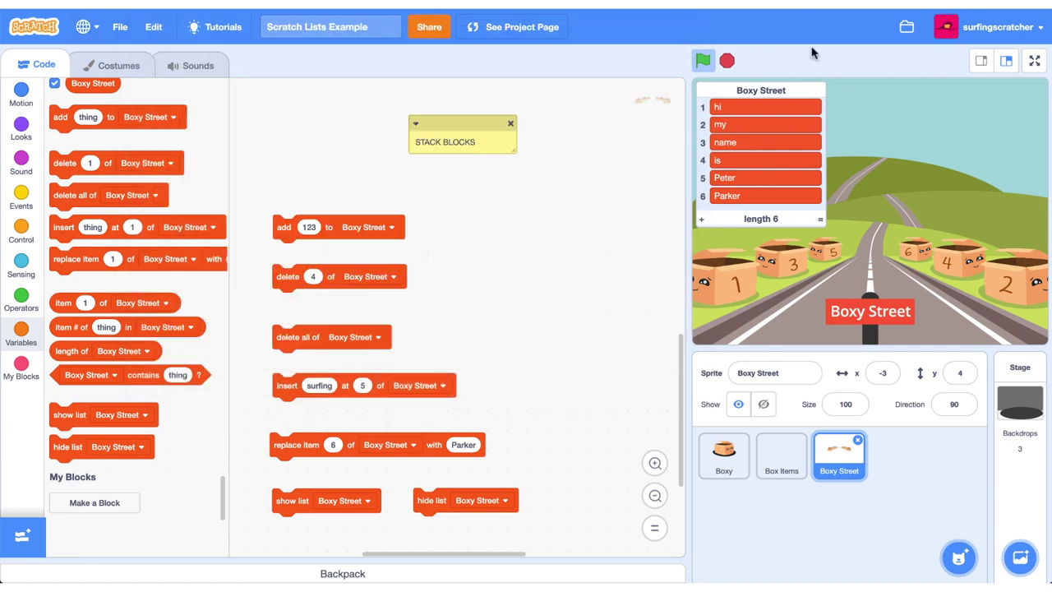
pyautogui.rightClick(794, 98)
pyautogui.click(803, 118)
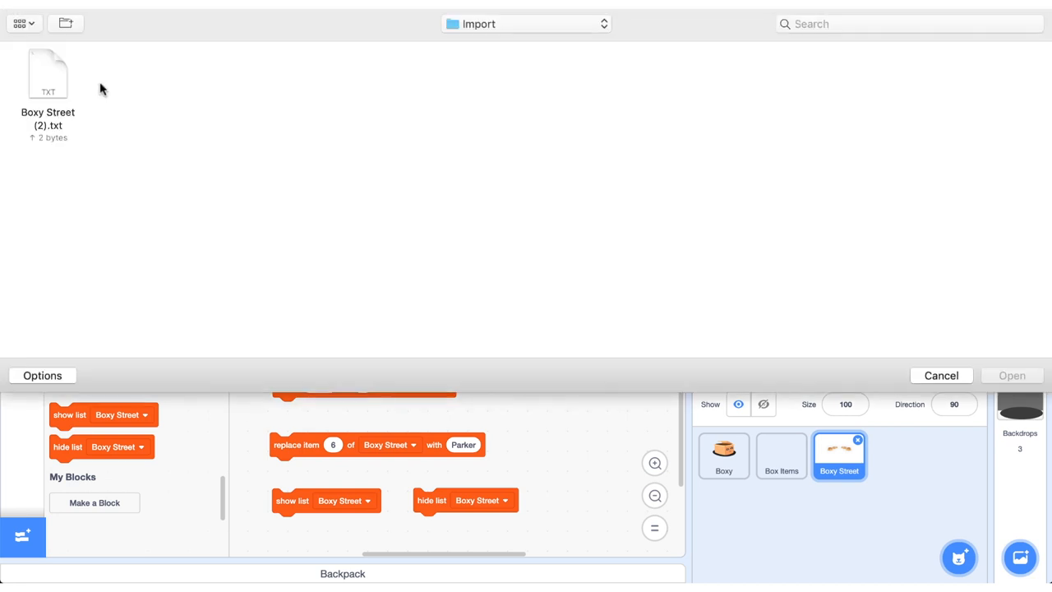
pyautogui.click(53, 87)
pyautogui.click(1025, 381)
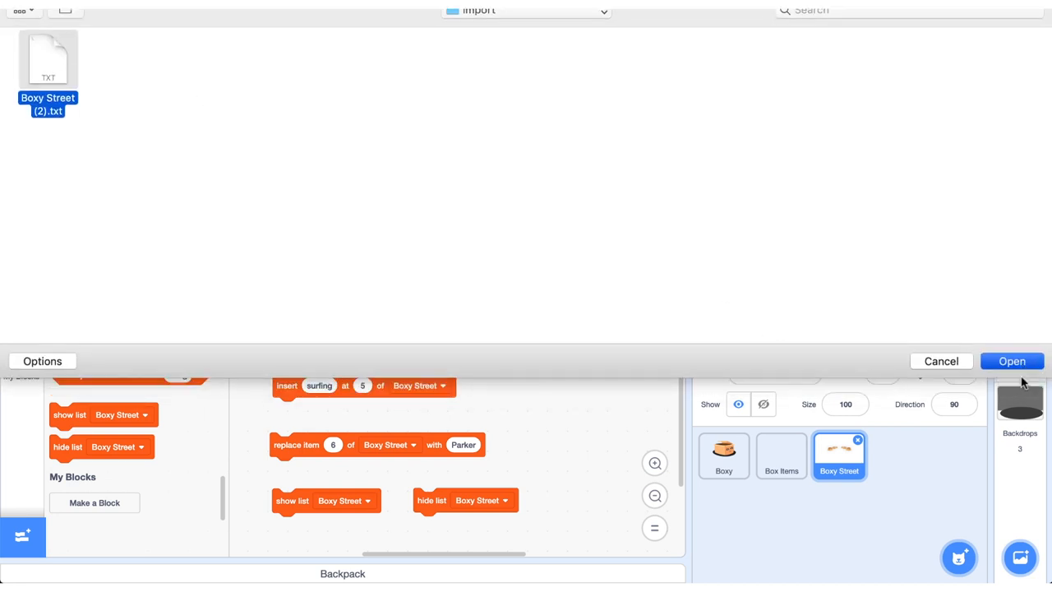